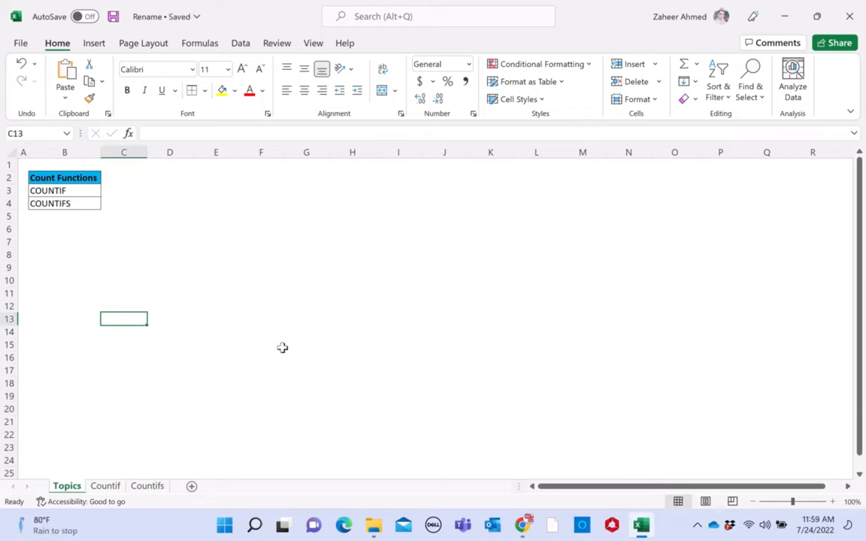
Open the Countif sheet and examine the Item and Qty data and each criterion listed in E2:E6.
left_click(109, 486)
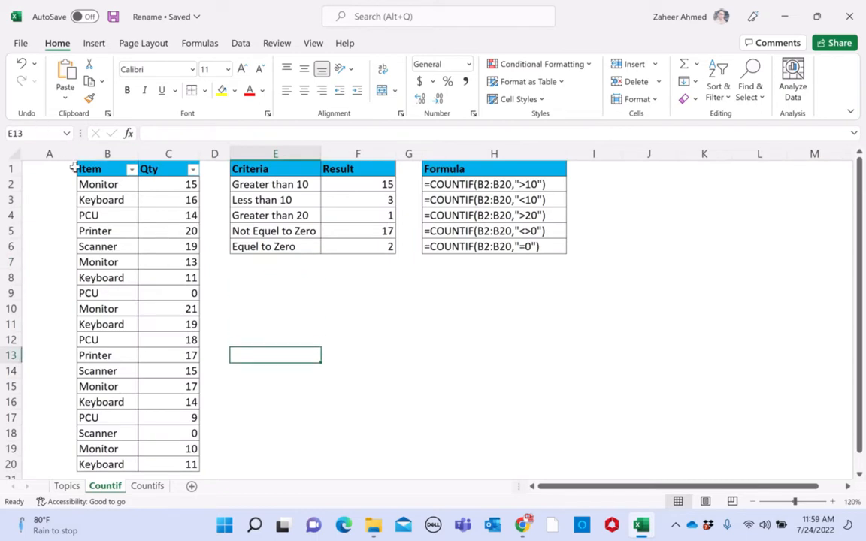
left_click(87, 169)
left_click_drag(87, 168, 170, 453)
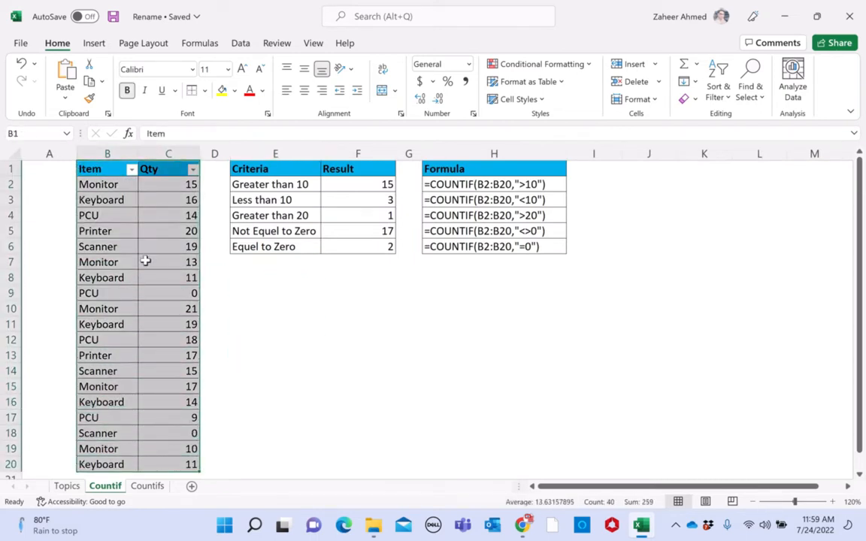
left_click(101, 170)
left_click(179, 170)
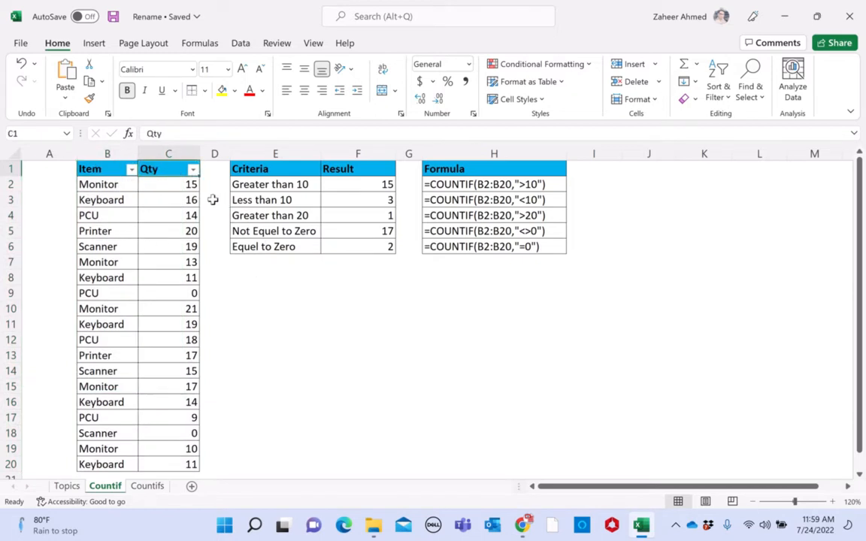
left_click(171, 194)
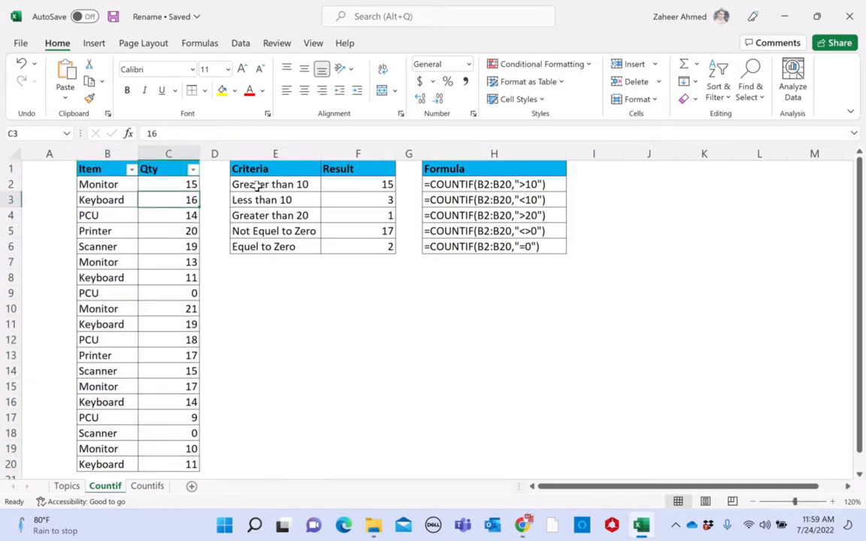
left_click(296, 187)
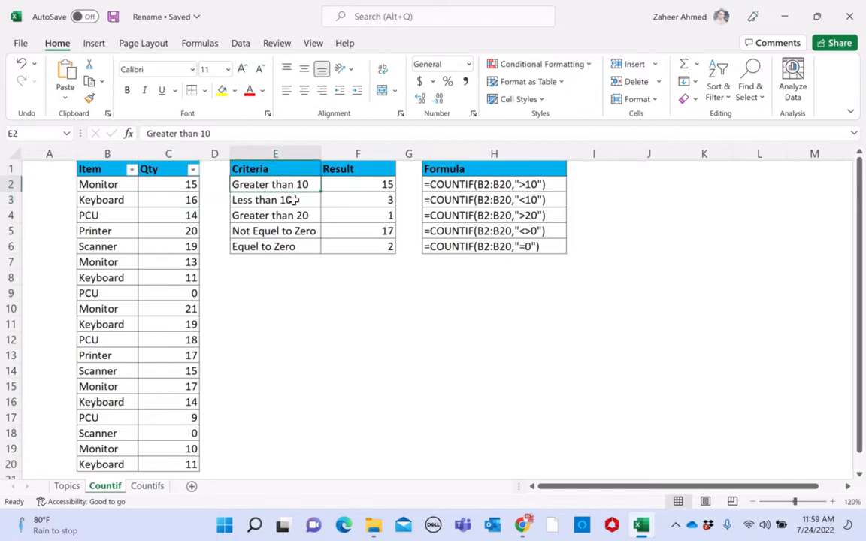
left_click(293, 200)
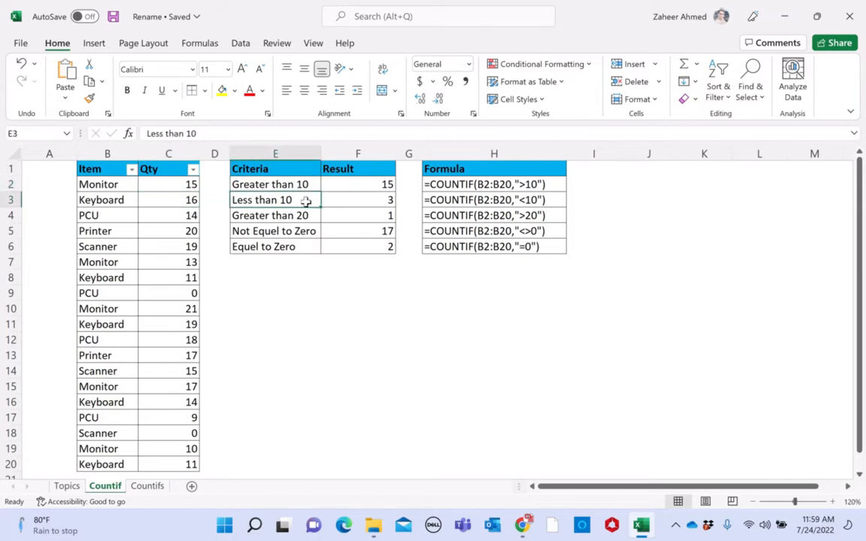
left_click(284, 217)
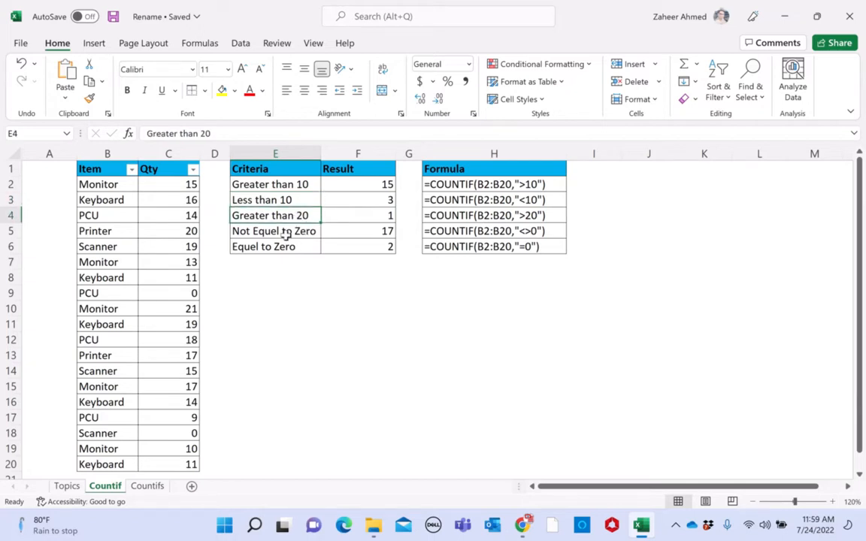
left_click(284, 232)
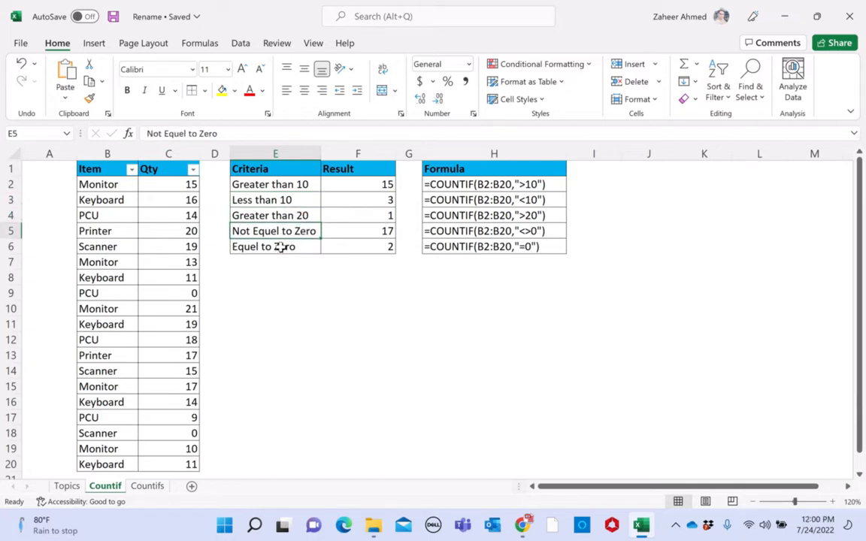
left_click(280, 248)
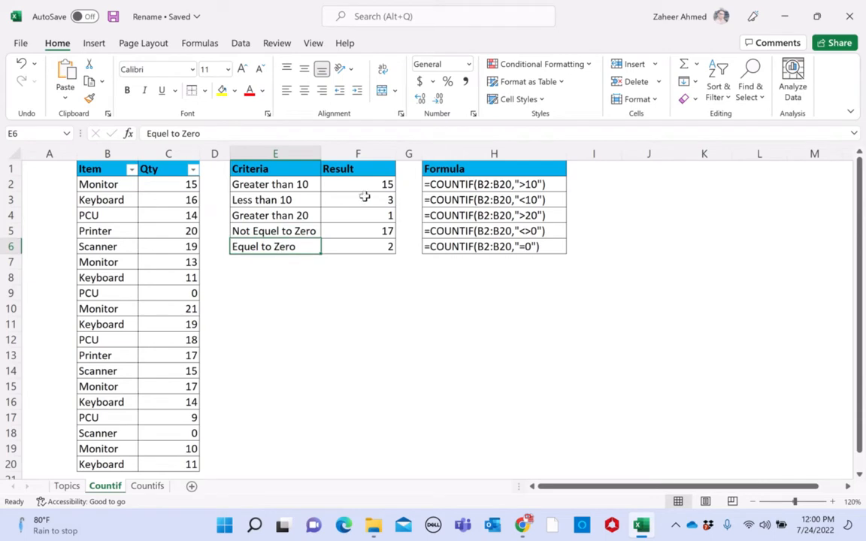
Clear the existing results from F2:F6 in the Result column.
left_click_drag(367, 183, 358, 257)
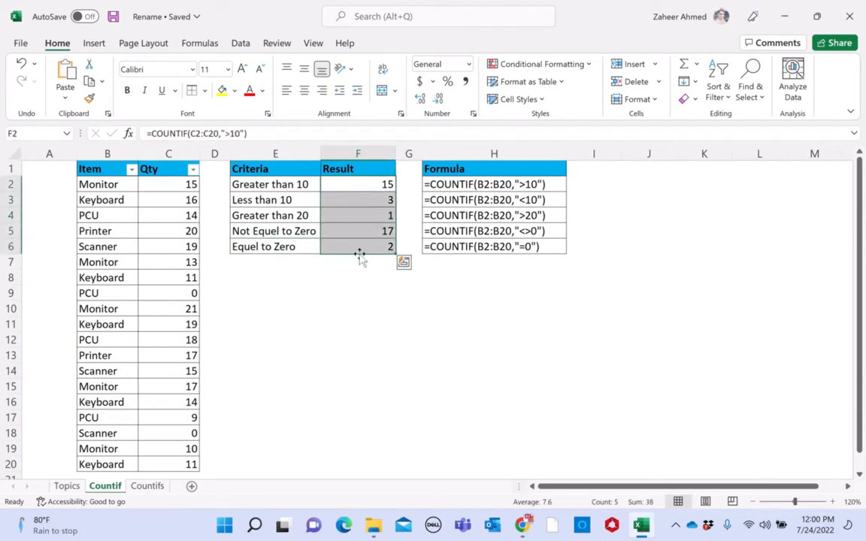
key("Delete")
left_click(444, 238)
Count the quantities greater than 10 in F2 with the formula =COUNTIF(C2:C20,">10").
left_click(356, 188)
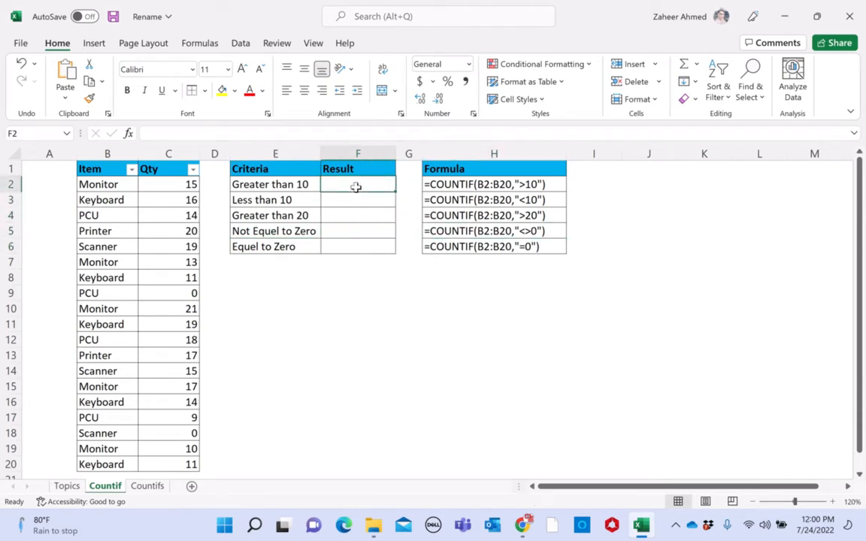
type("=count")
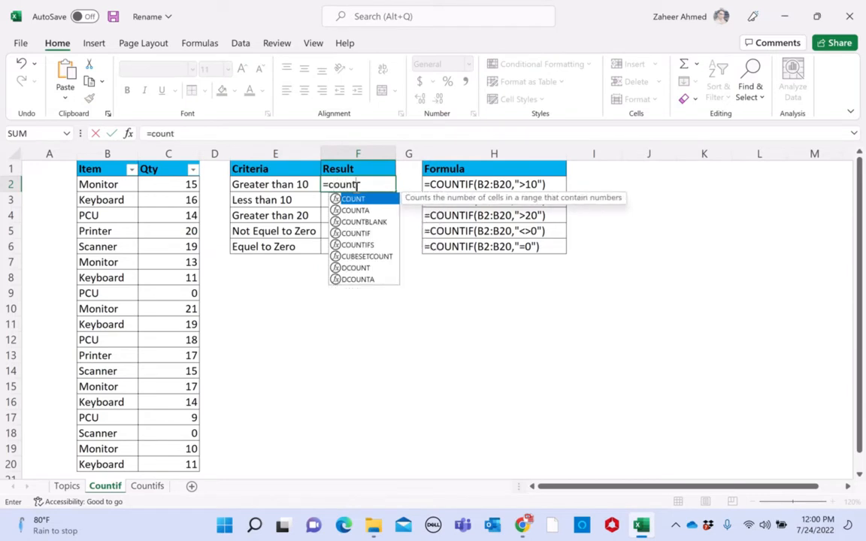
key("Down")
key("Down")
key("Down")
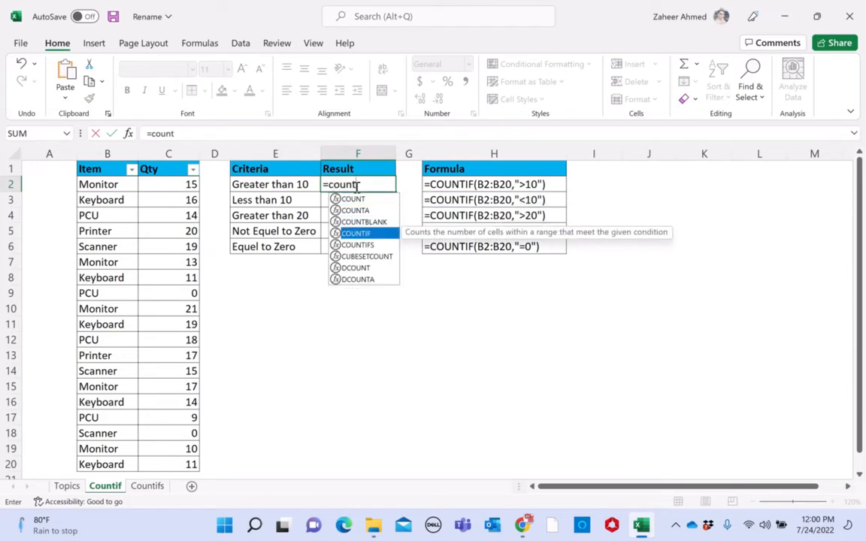
key("Tab")
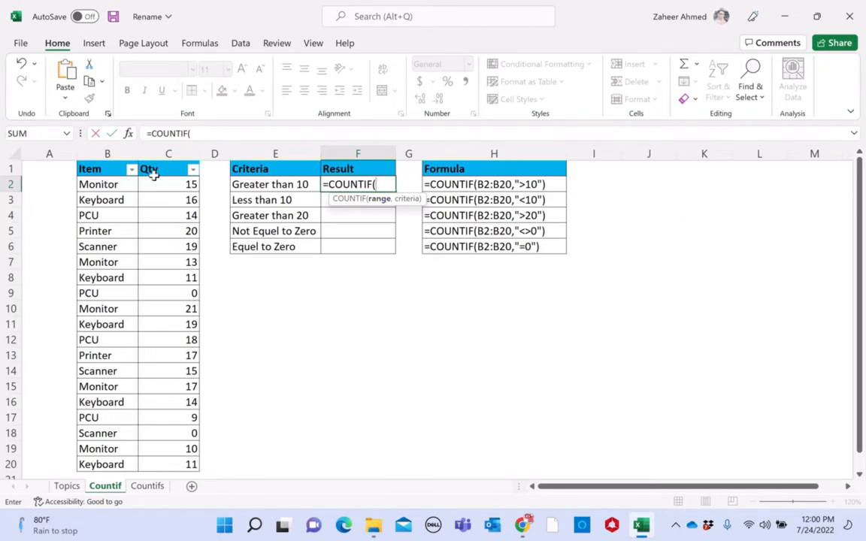
left_click_drag(151, 186, 179, 396)
scroll(367, 273, "up", 1)
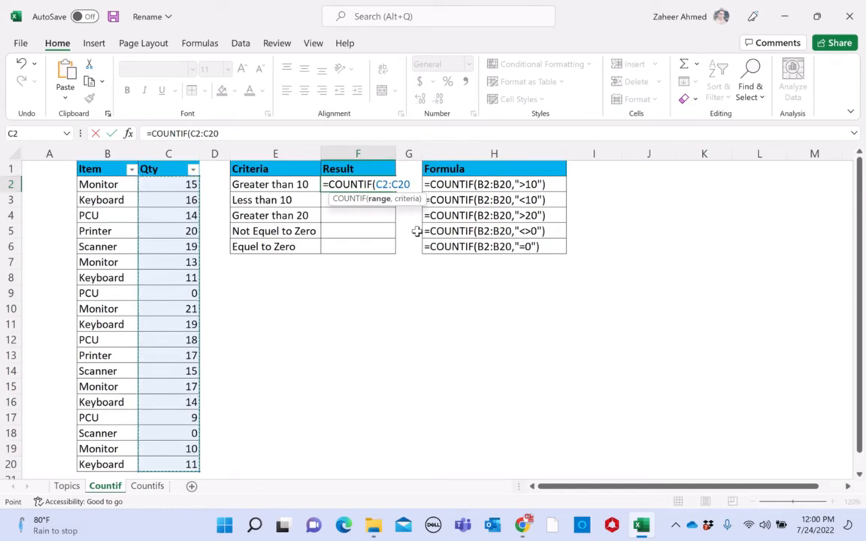
type(",")
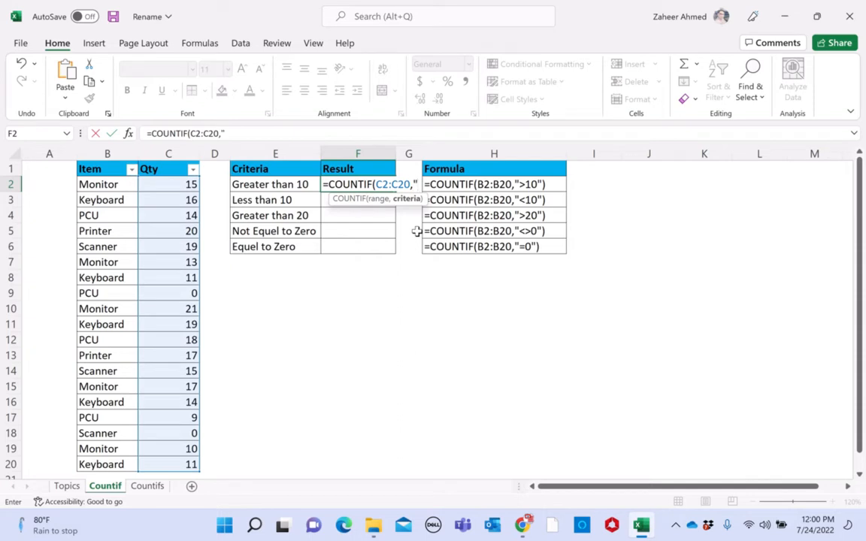
type("\">")
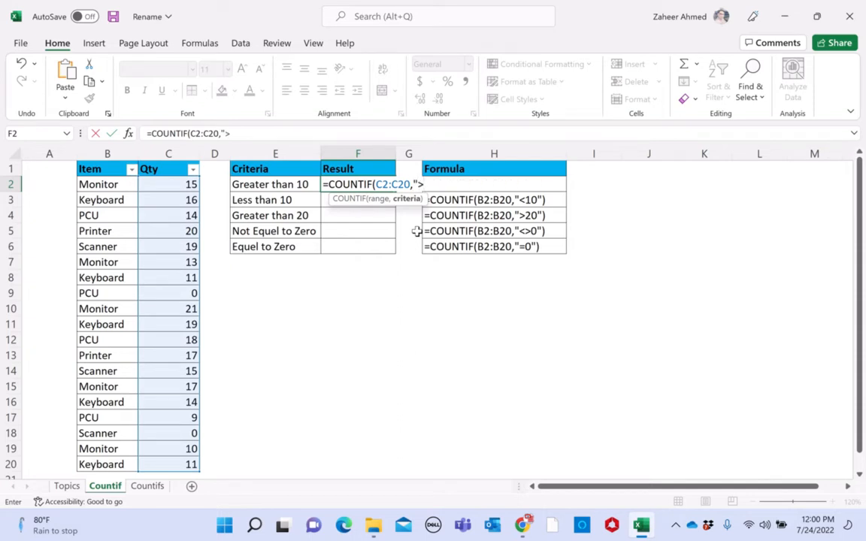
type("10\")")
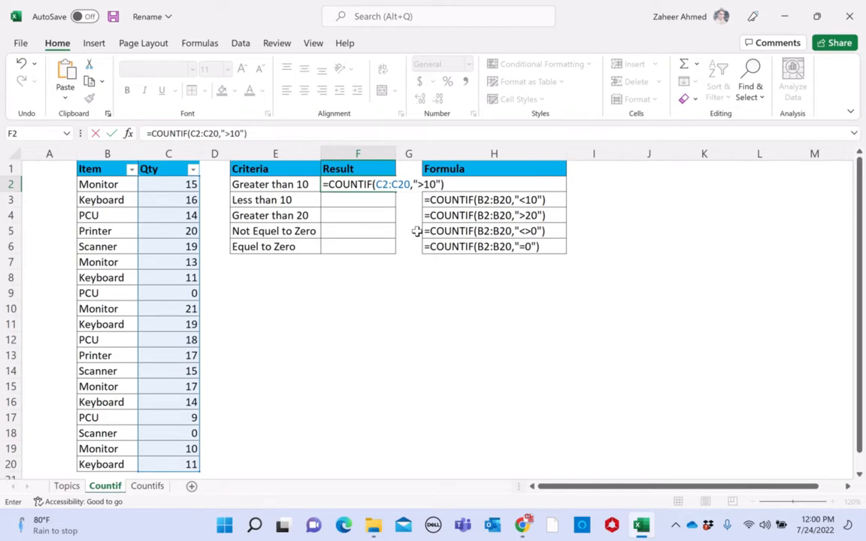
key("Tab")
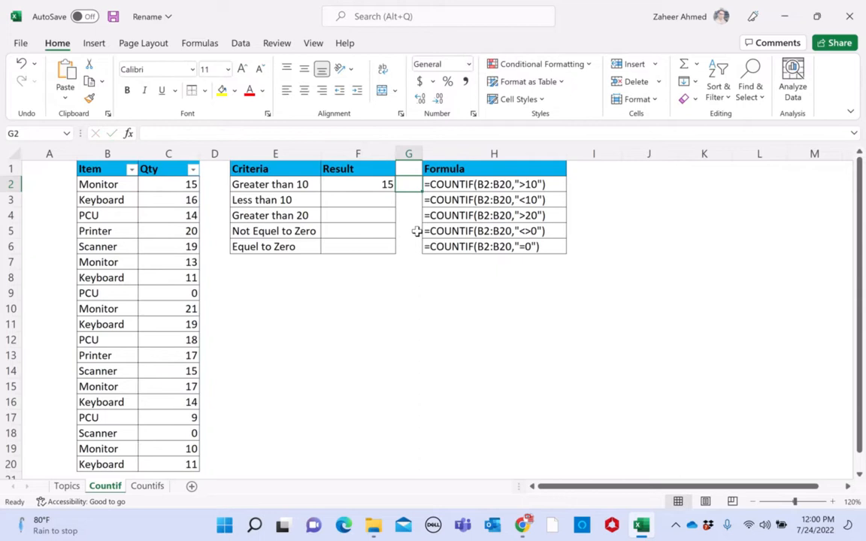
left_click(374, 185)
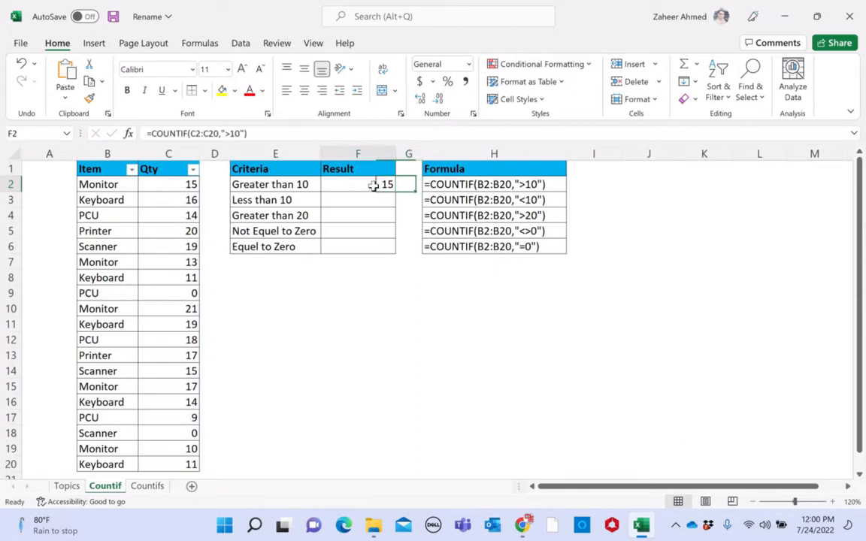
Count the quantities less than 10 in F3 with the formula =COUNTIF(C2:C20,"<10").
left_click(276, 198)
left_click(368, 200)
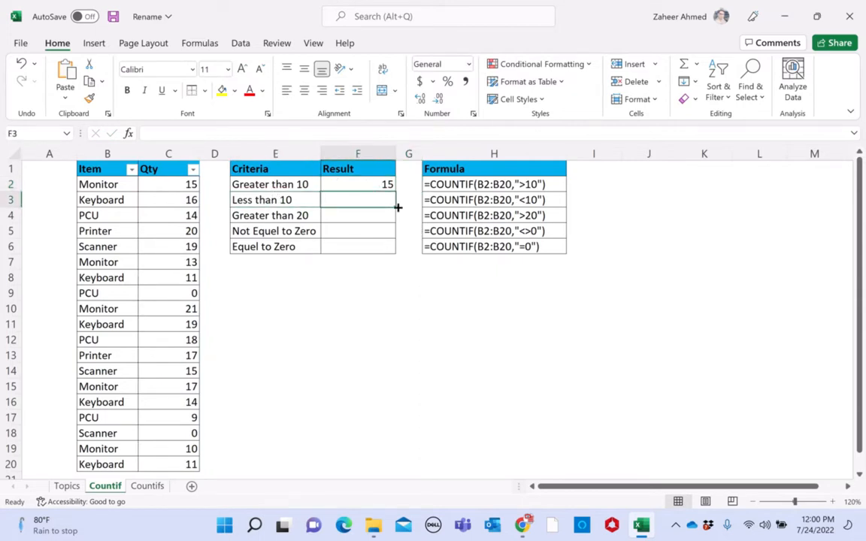
type("=couny")
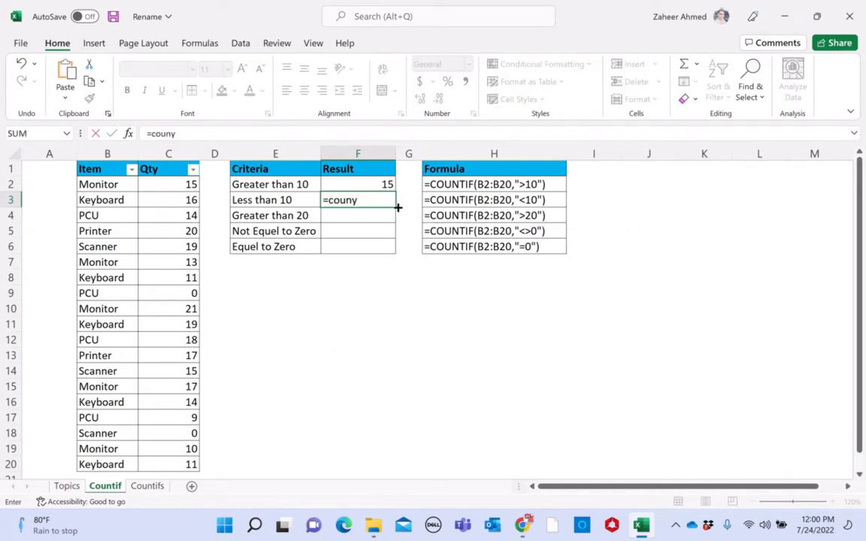
key("BackSpace")
type("t")
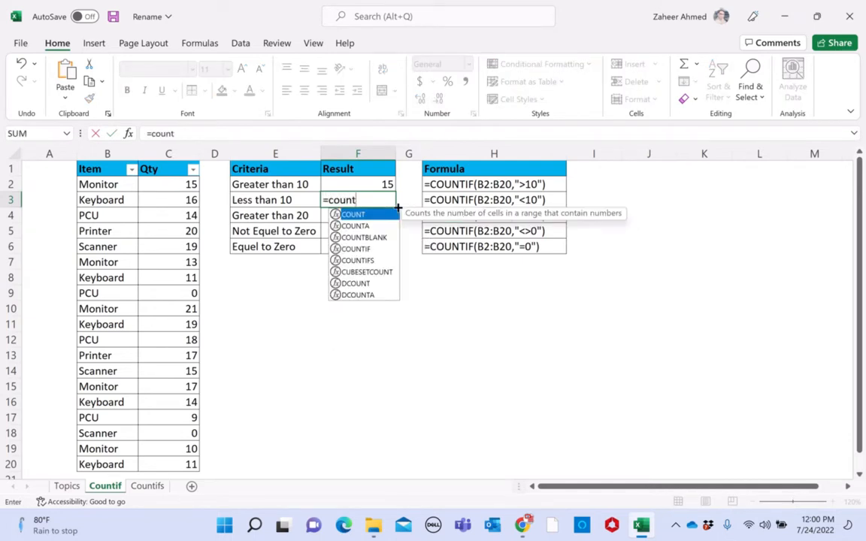
key("Down")
key("Down")
key("Down")
key("Tab")
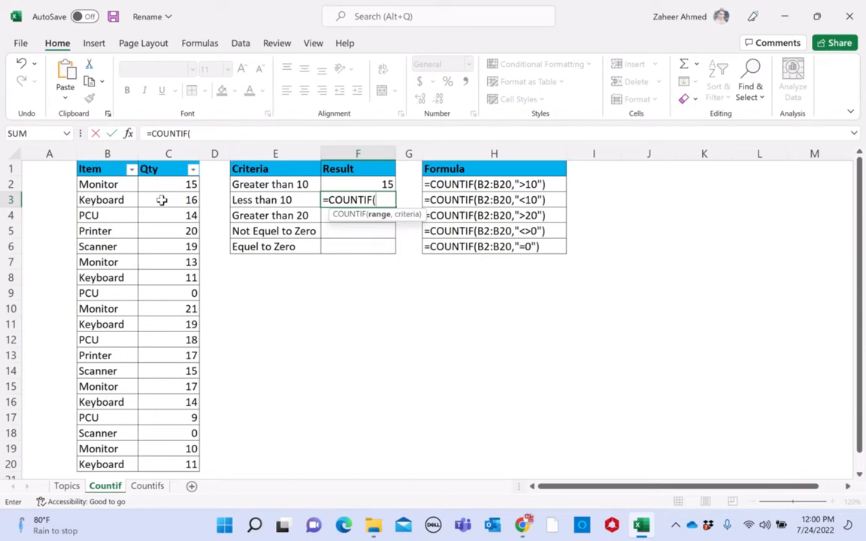
left_click_drag(162, 185, 169, 466)
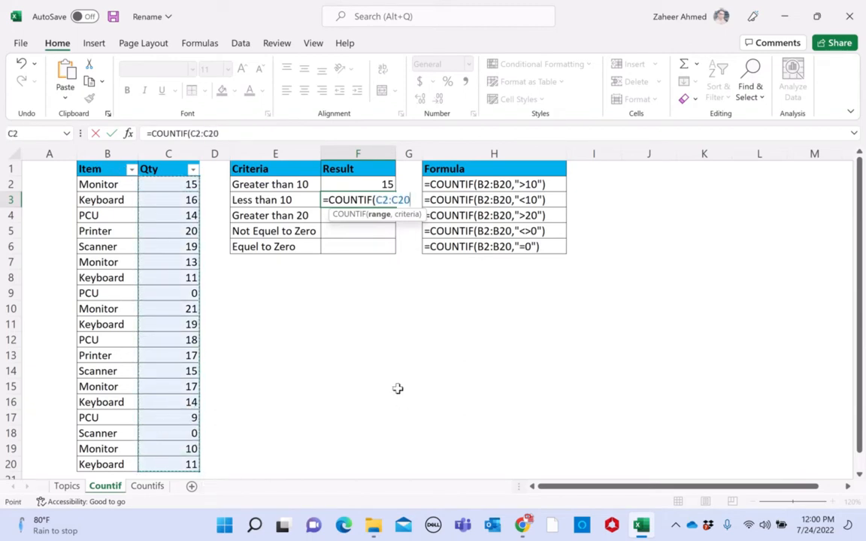
type(",\"")
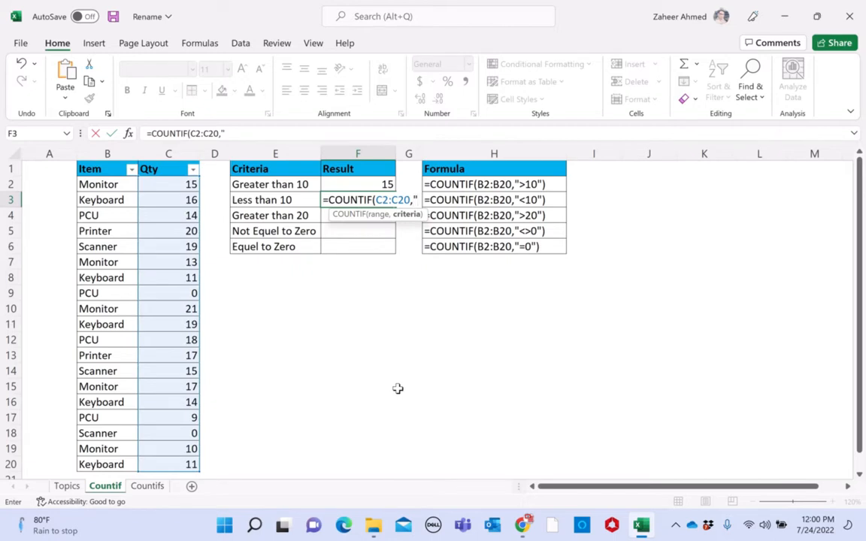
type("<1")
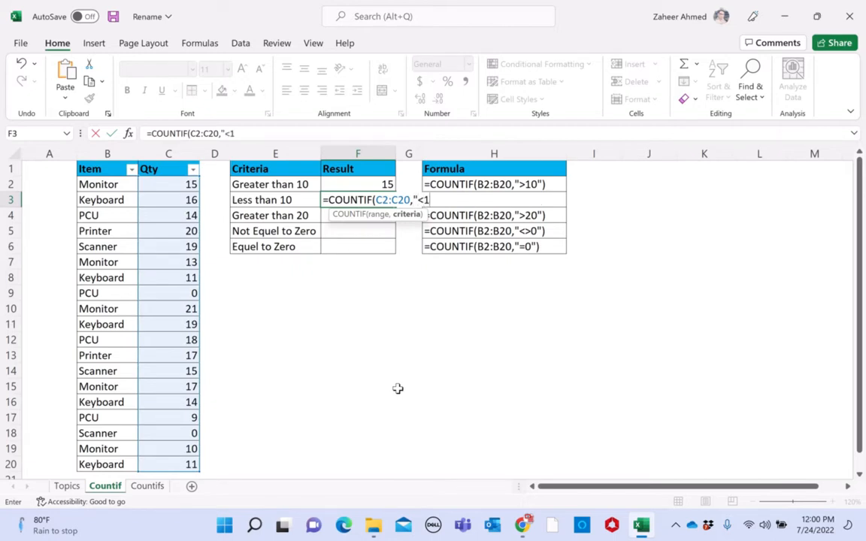
type("0\")")
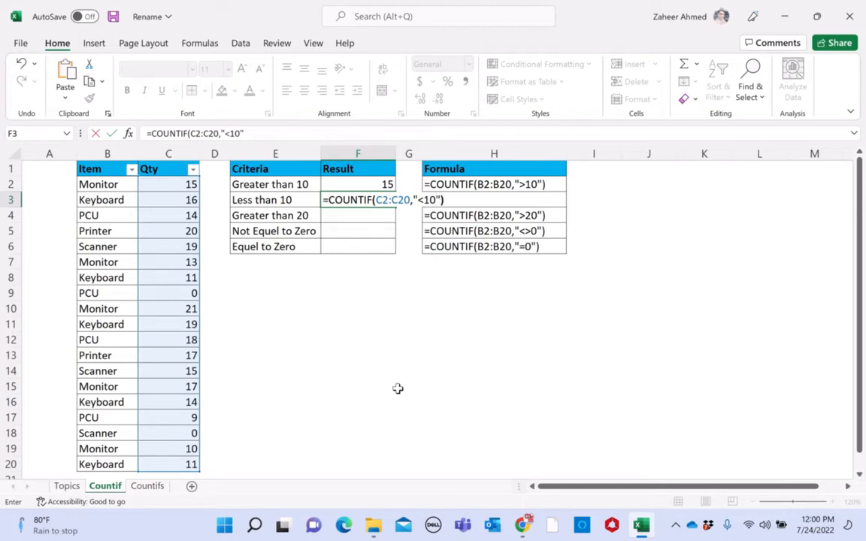
key("Tab")
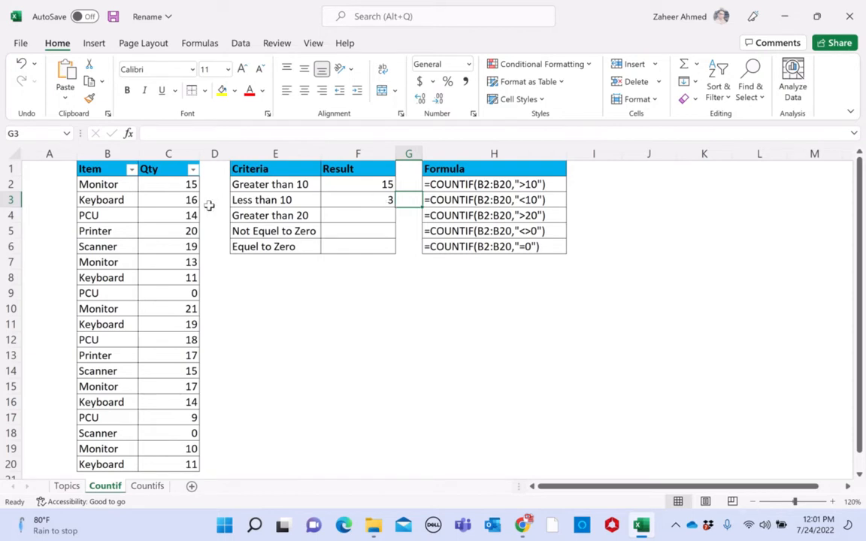
Count the quantities greater than 20 in F4 with the formula =COUNTIF(C2:C20,">20").
left_click(267, 216)
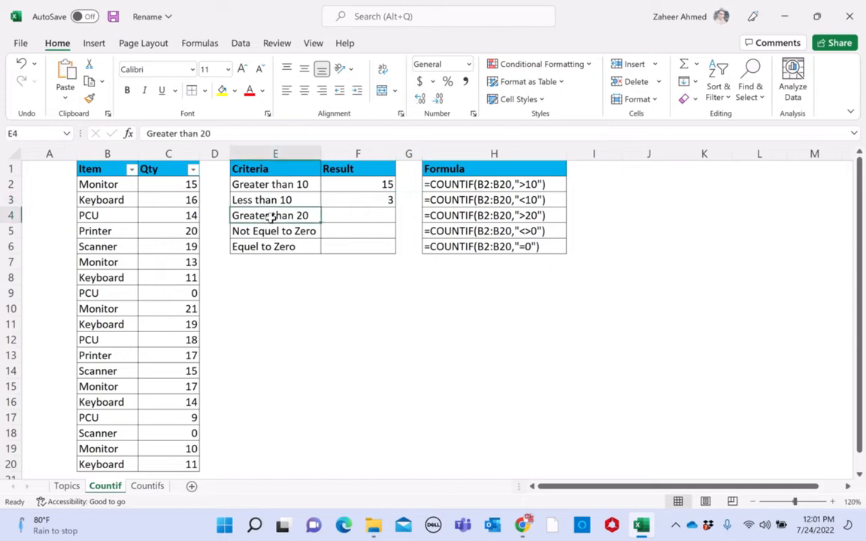
left_click(367, 216)
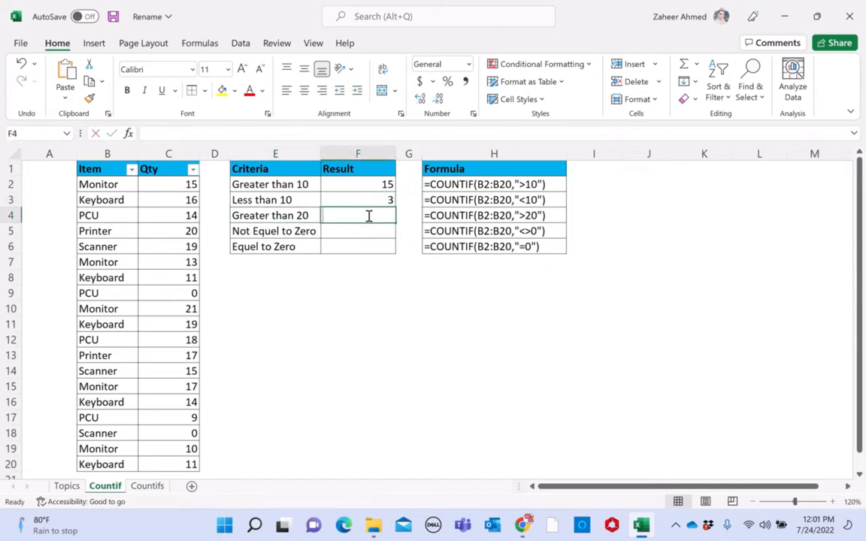
type("=count")
key("Down")
key("Down")
key("Down")
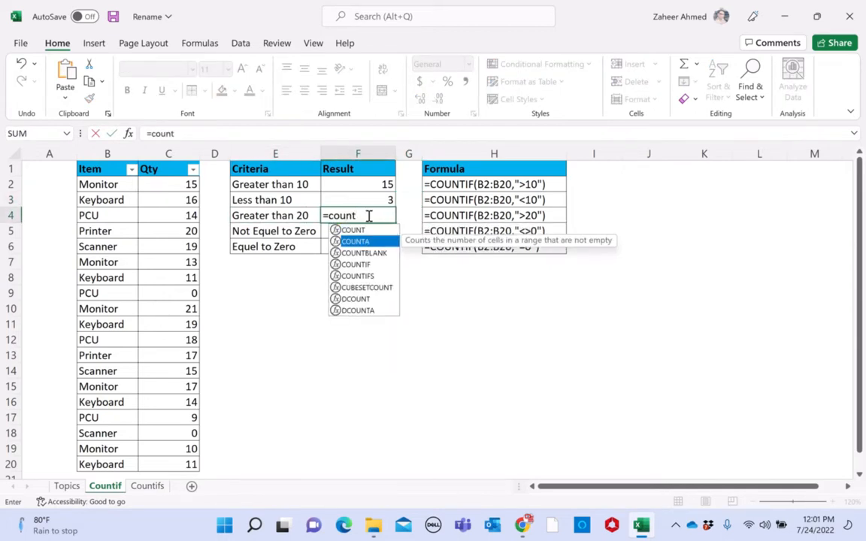
key("Tab")
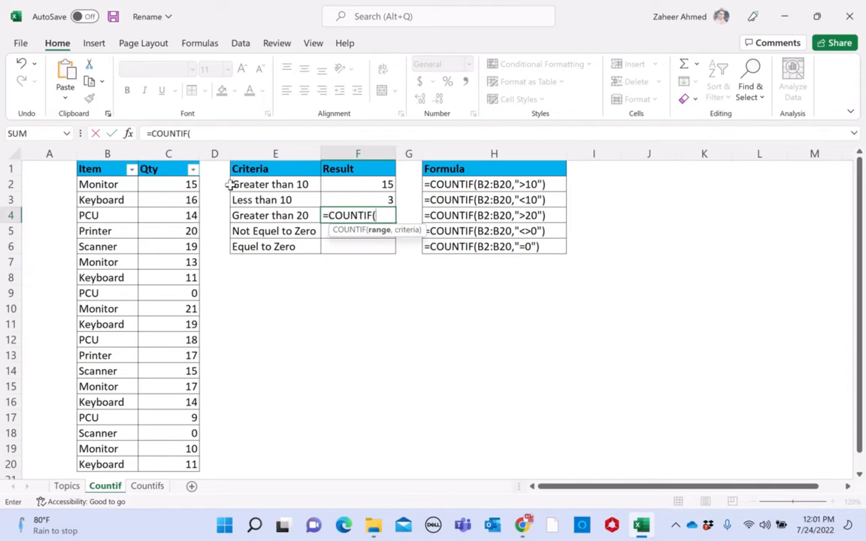
mouse_move(181, 185)
left_mouse_down()
mouse_move(179, 474)
mouse_move(183, 465)
left_mouse_up()
type(",")
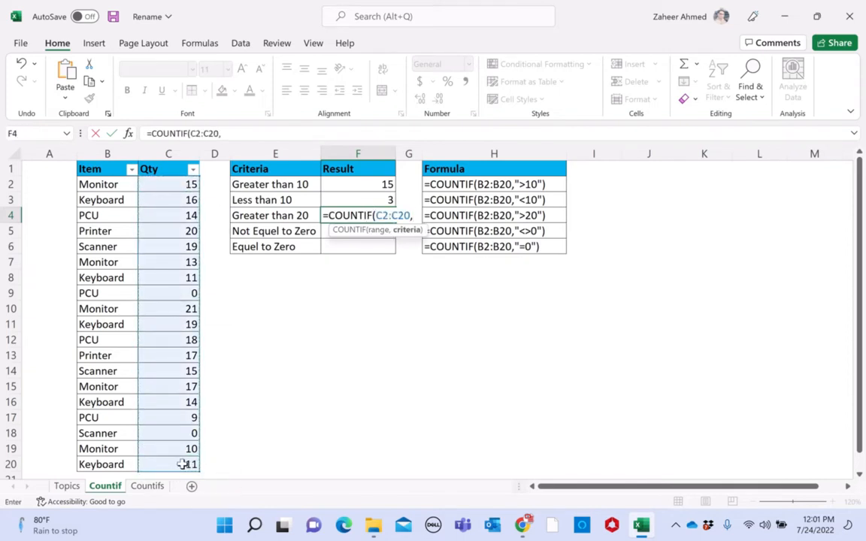
type(">20")
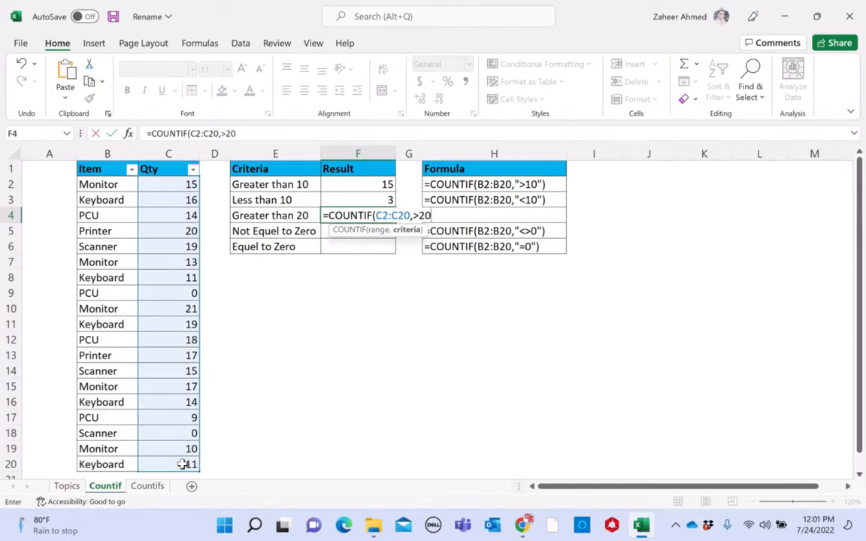
type("\"")
left_click(415, 216)
type("\"")
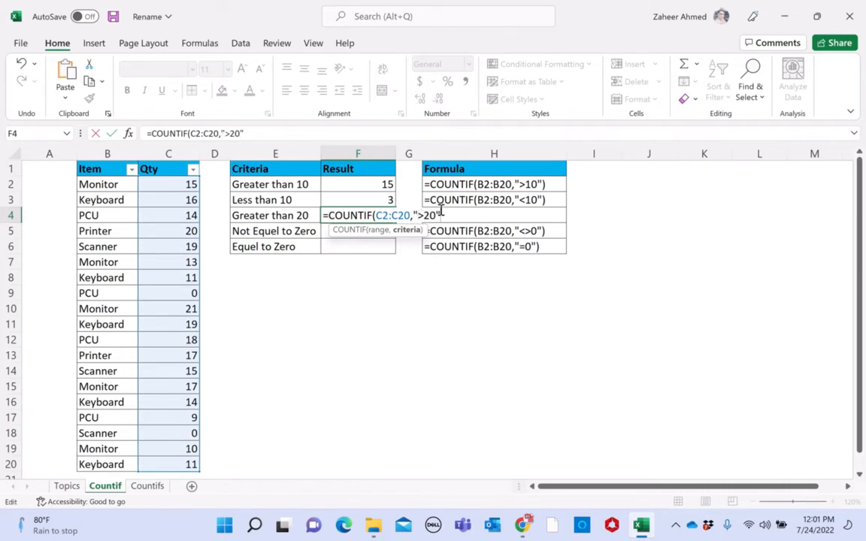
key("Tab")
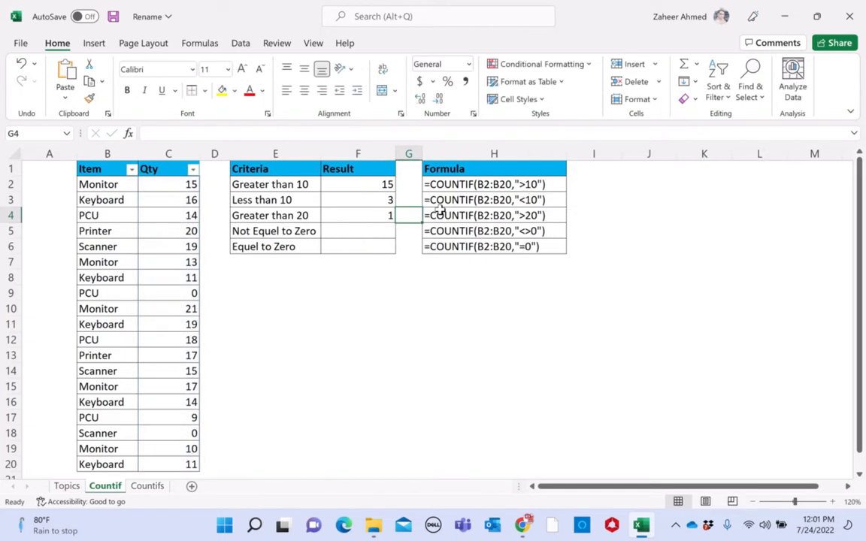
left_click(304, 215)
key("Right")
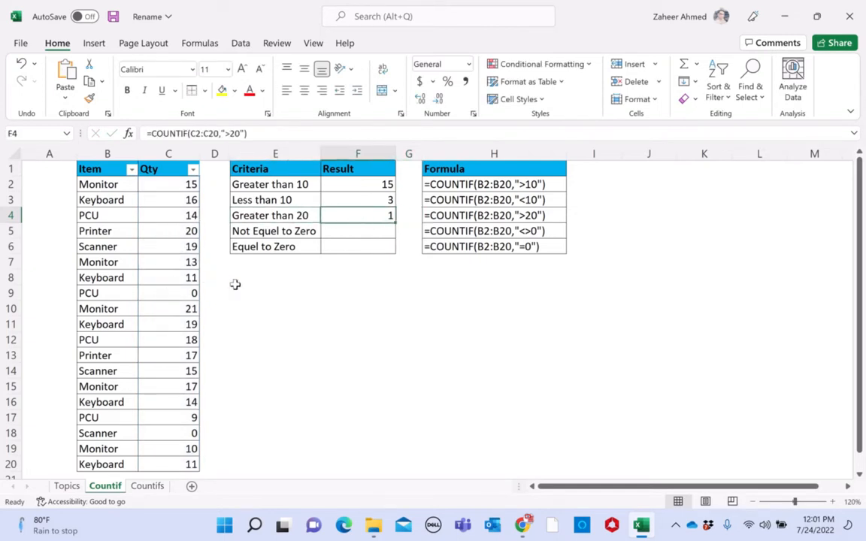
Count the quantities not equal to zero in F5 with the formula =COUNTIF(C2:C20,"<>0").
left_click(263, 232)
left_click(352, 230)
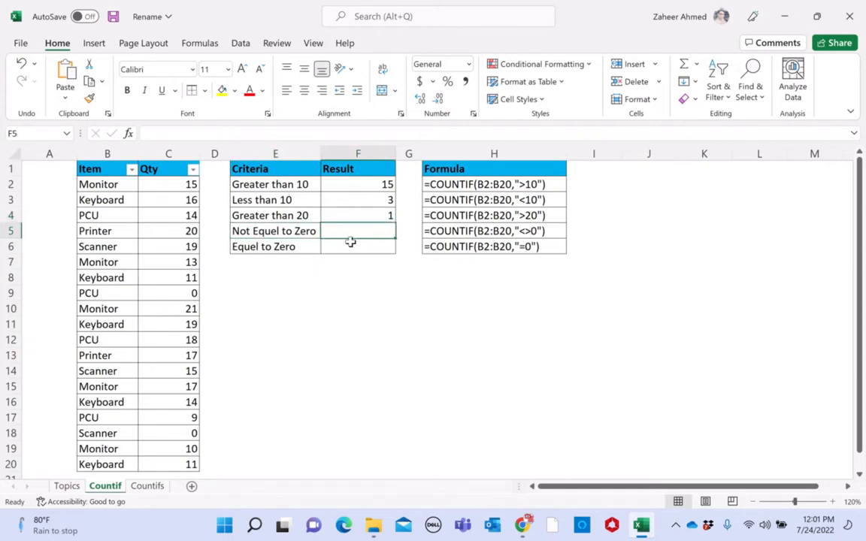
type("=count")
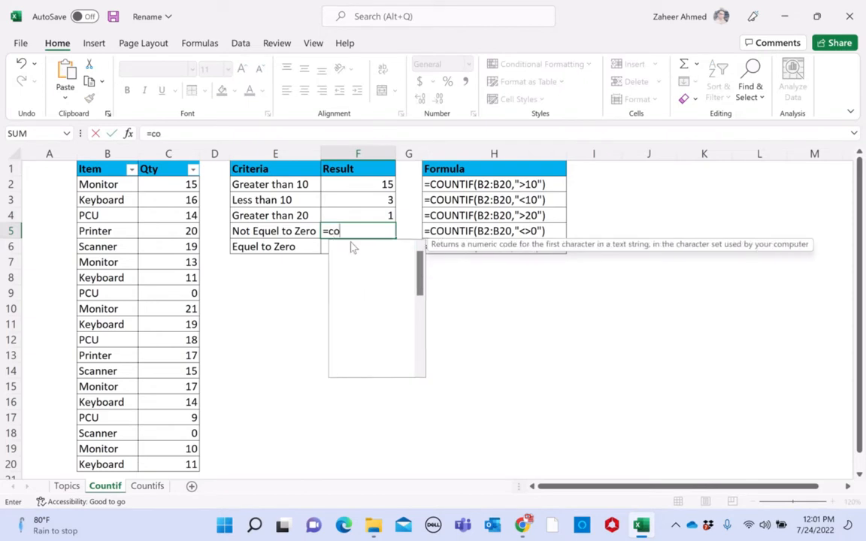
key("Down")
key("Down")
key("Down")
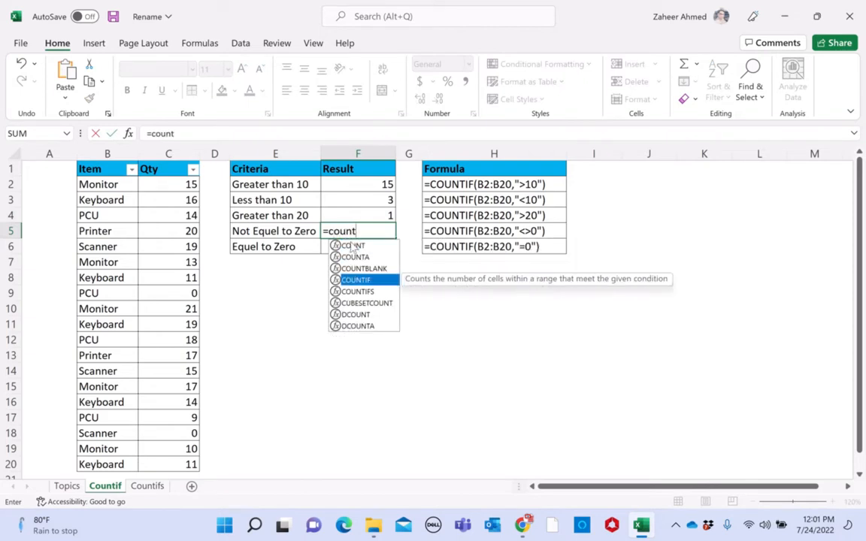
key("Tab")
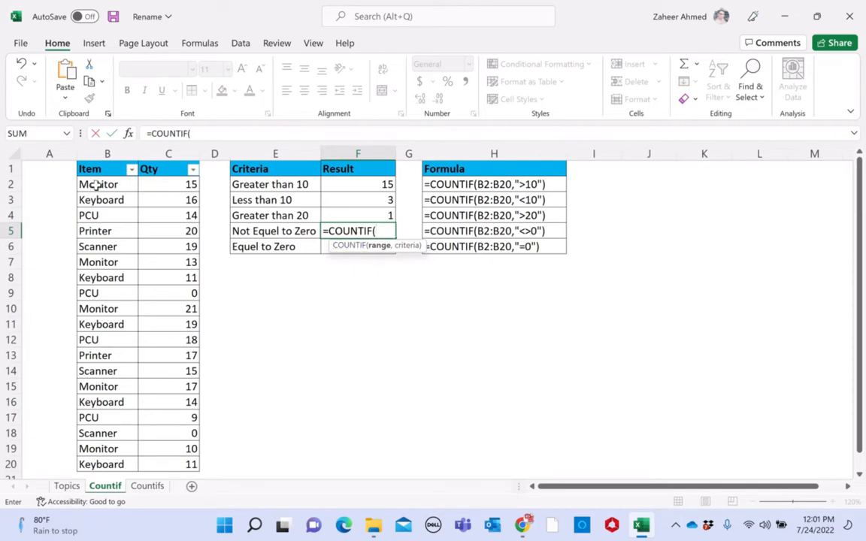
left_click_drag(162, 184, 186, 464)
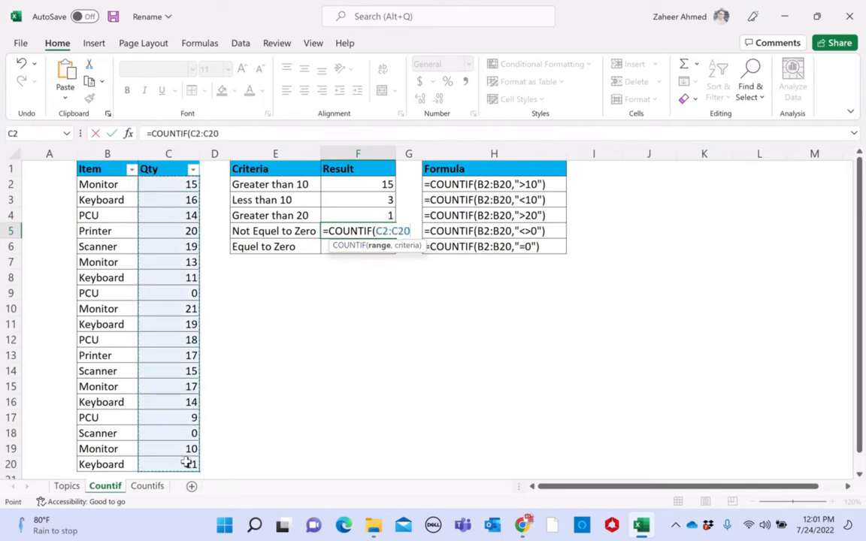
type(",")
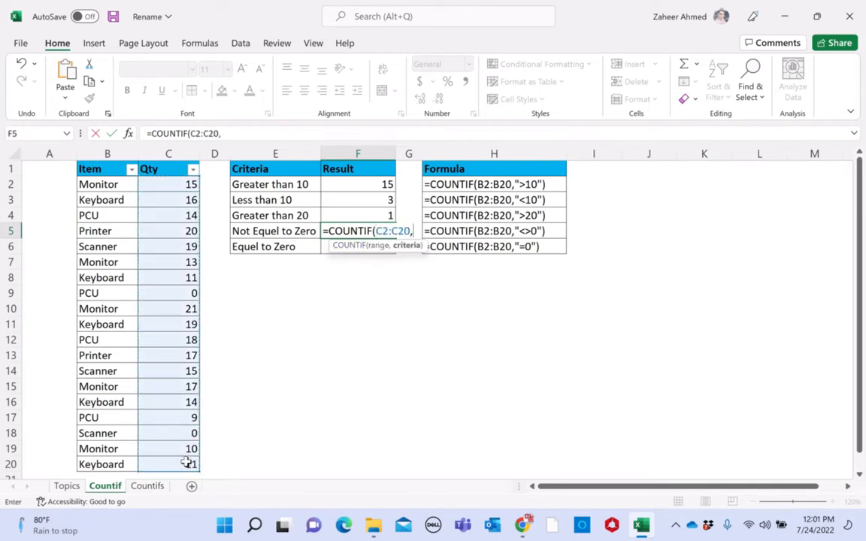
type("<>")
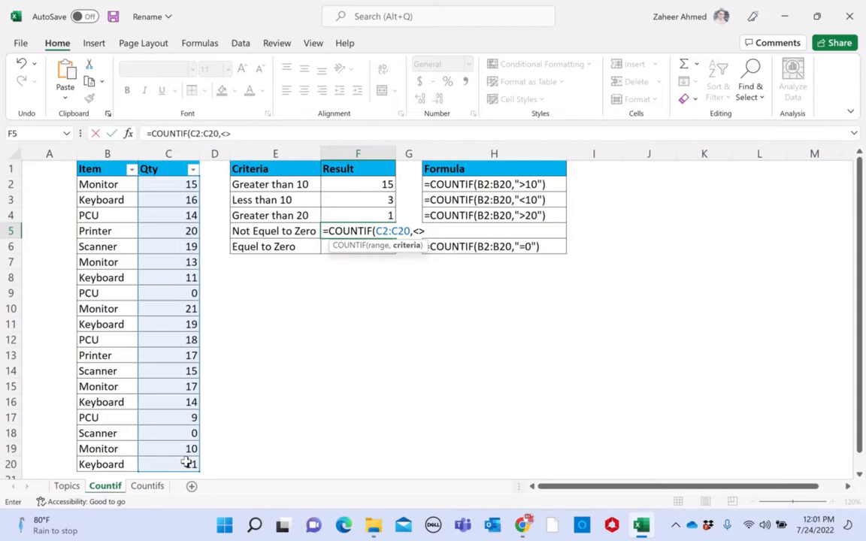
type("0\"")
left_click(414, 234)
type("\"")
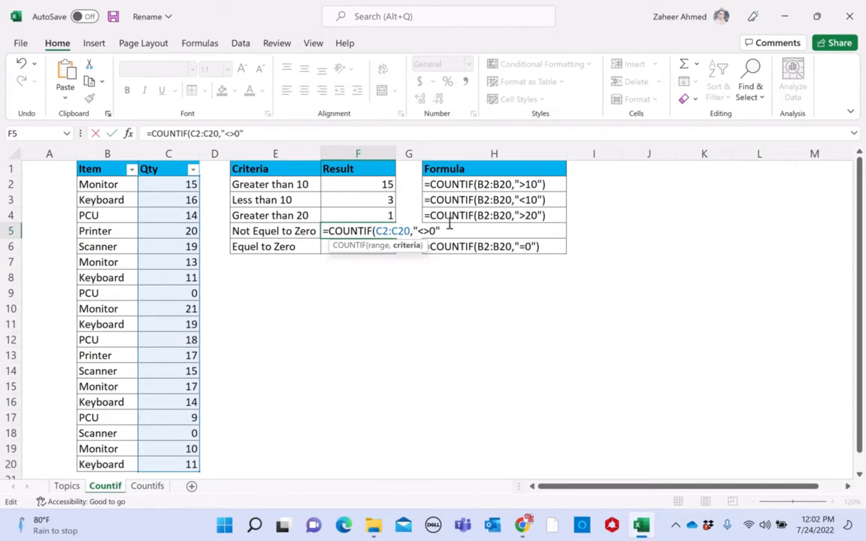
type(")")
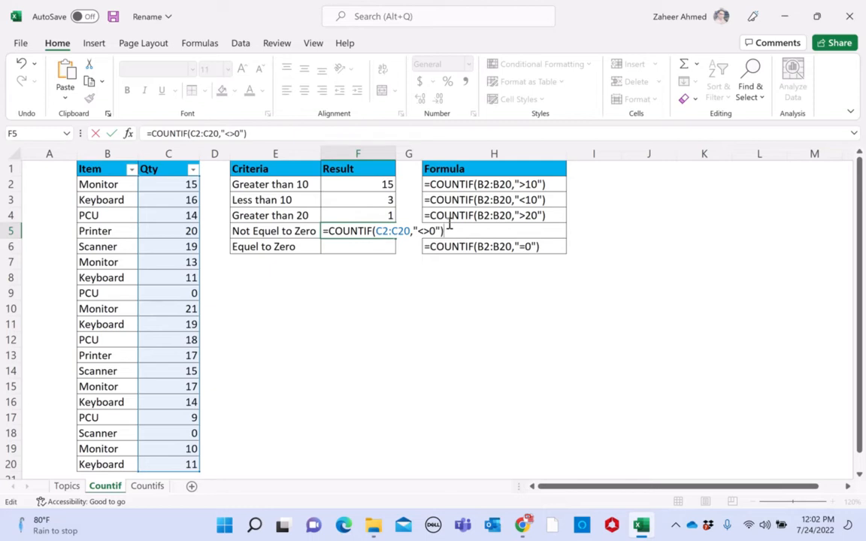
key("Tab")
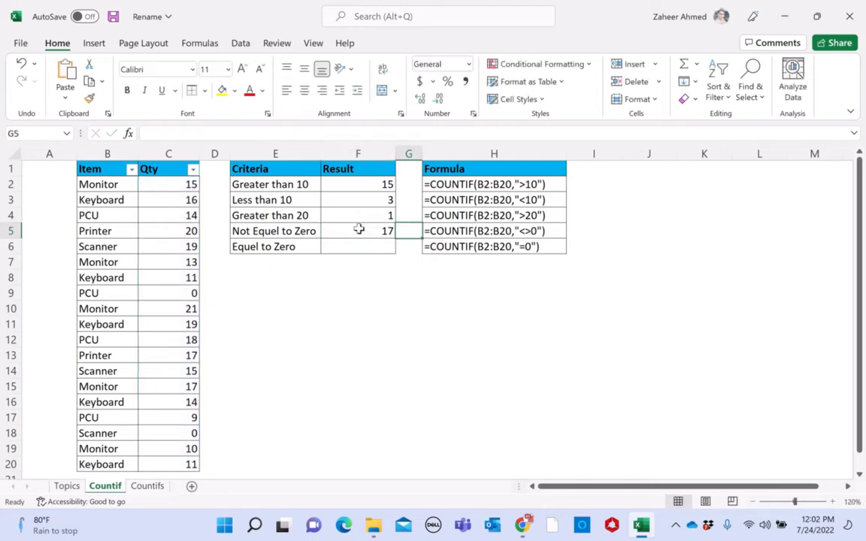
left_click(347, 228)
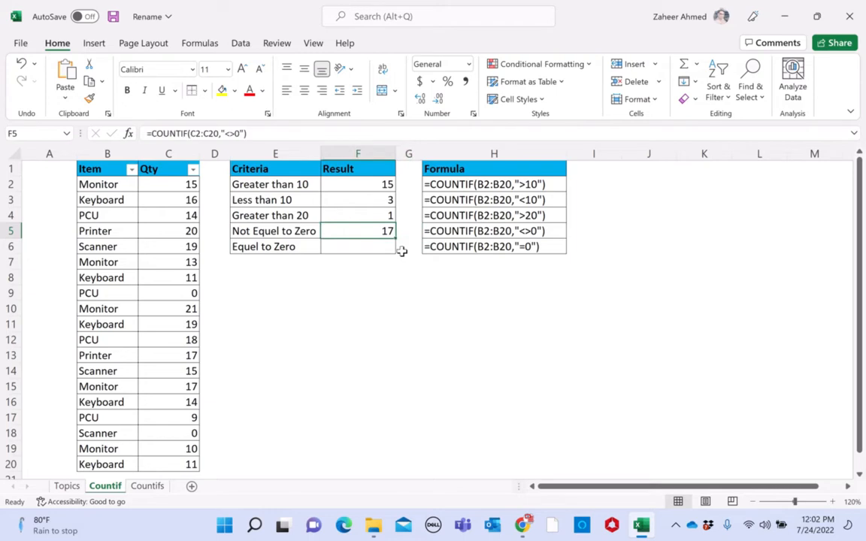
left_click_drag(189, 189, 194, 432)
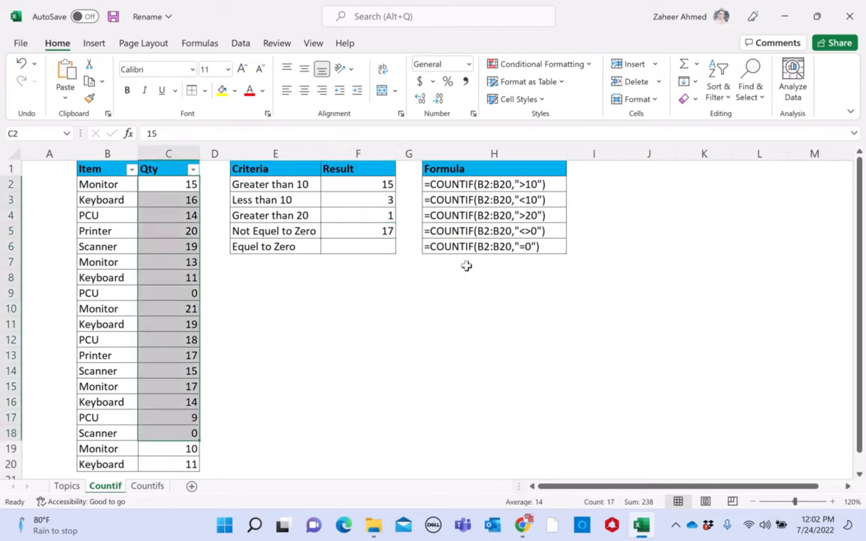
Count the quantities equal to zero in F6 with the formula =COUNTIF(C2:C20,"=0").
left_click(308, 247)
left_click(354, 248)
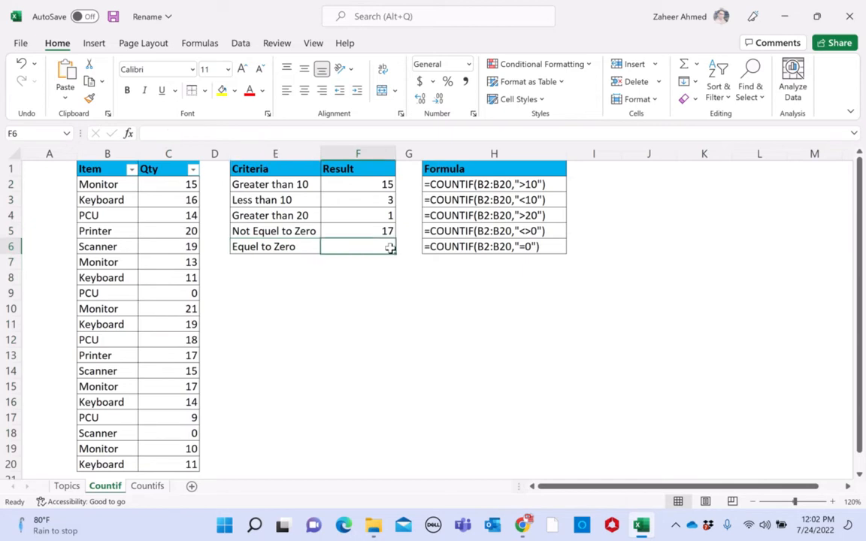
type("=coun")
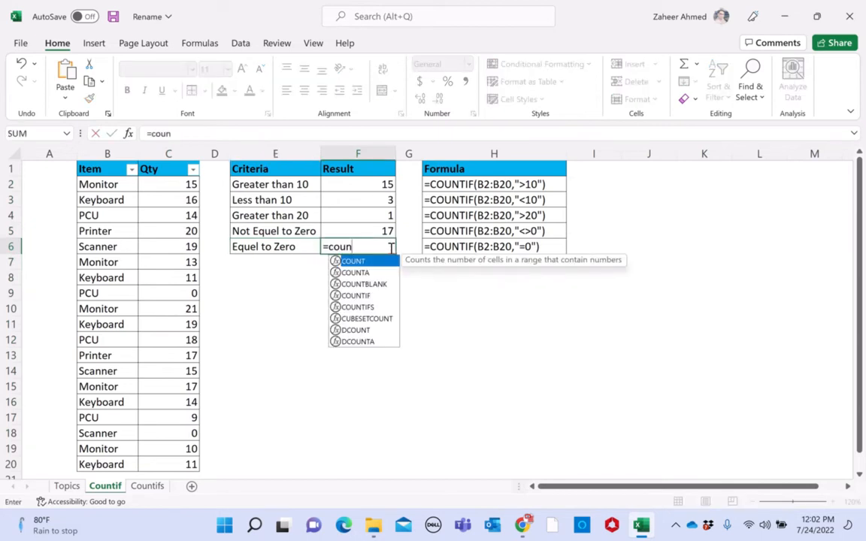
type("t")
key("Tab")
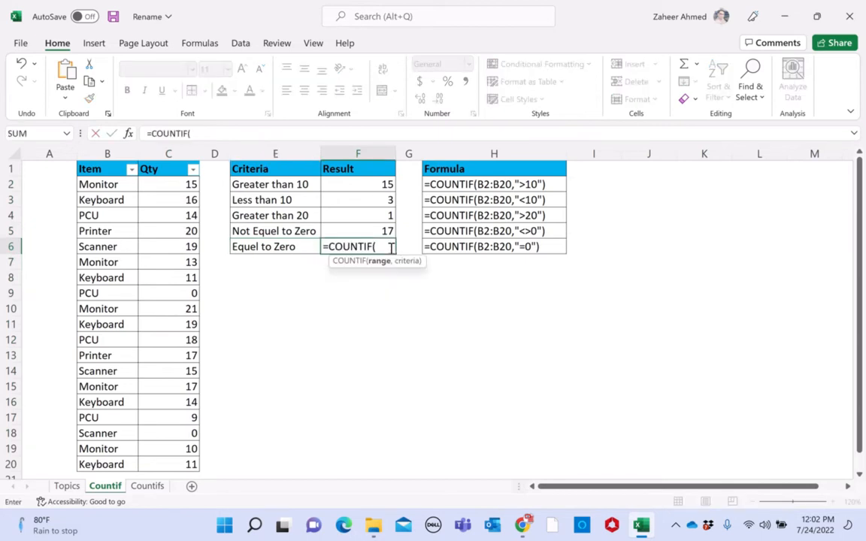
left_click_drag(161, 184, 191, 465)
type(",")
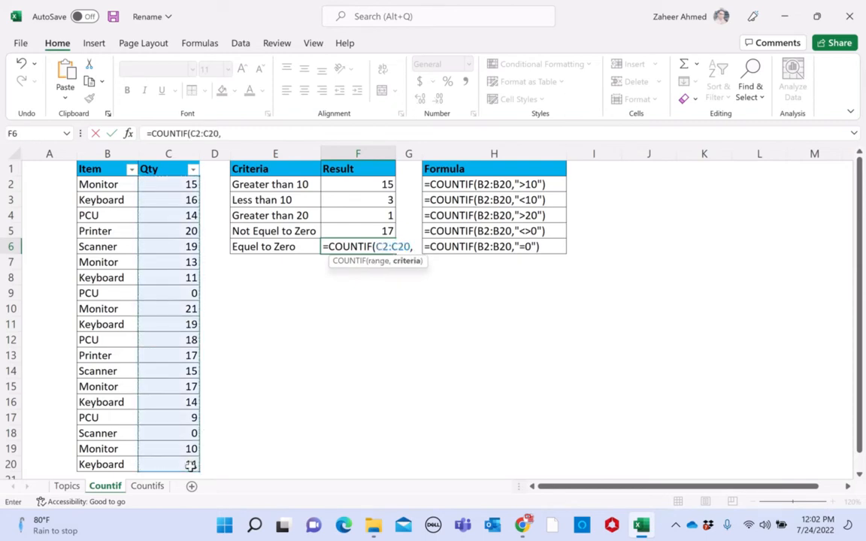
type("\"=")
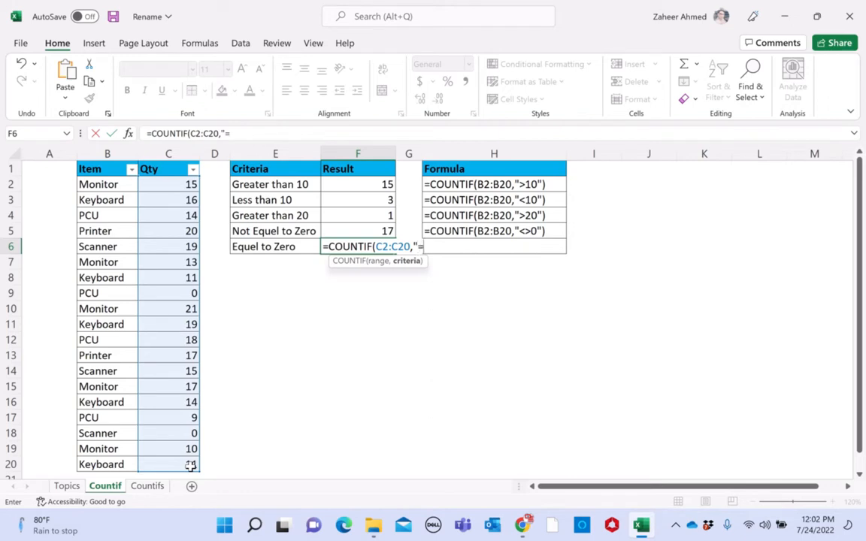
type("0\"")
key("Tab")
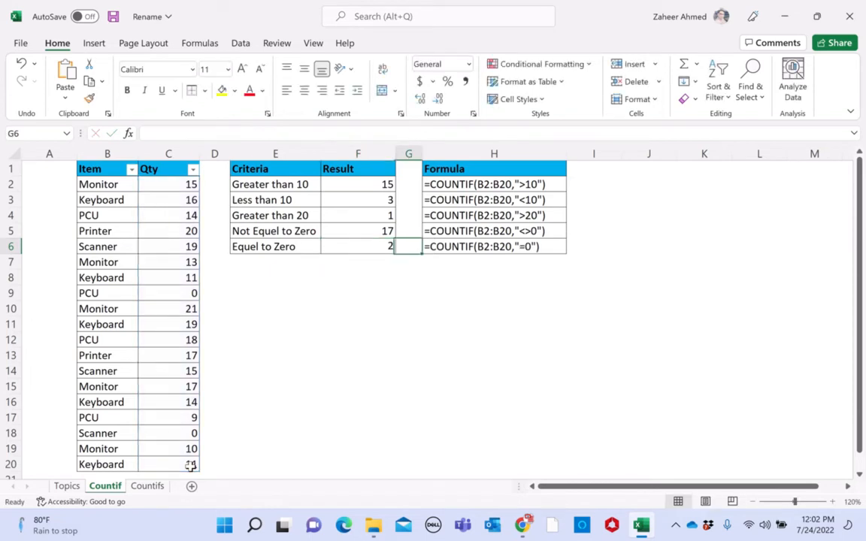
left_click(348, 250)
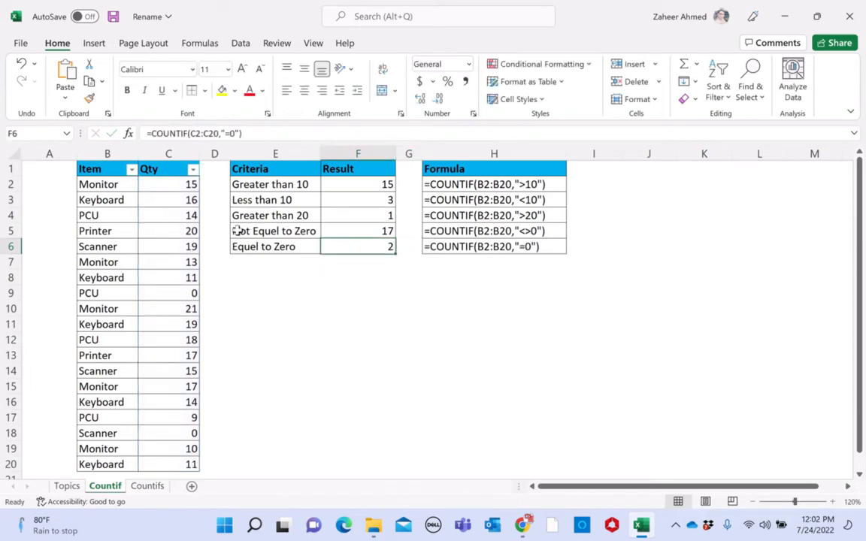
Check the equal-to-zero result against the zero quantities in C9 and C18, and review the criteria in E4 and E6.
left_click(191, 293)
scroll(260, 258, "down", 4)
scroll(260, 257, "up", 3)
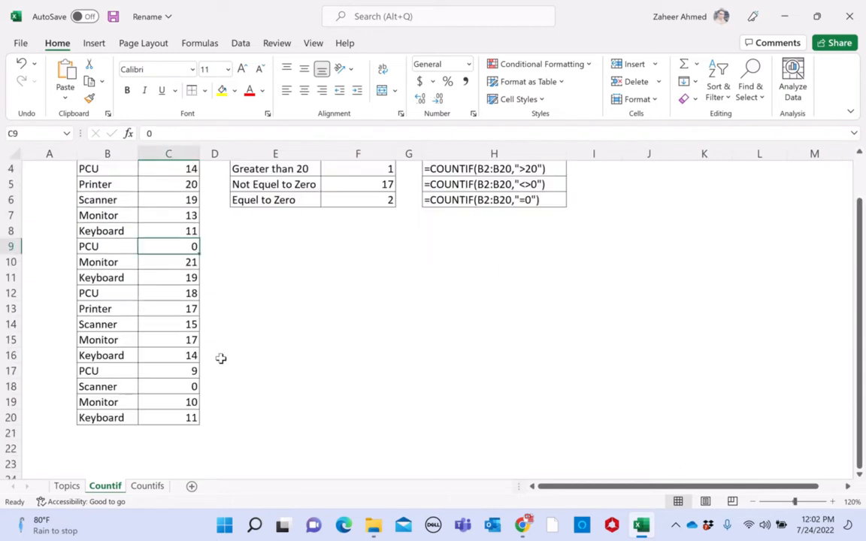
left_click(176, 386, "ctrl")
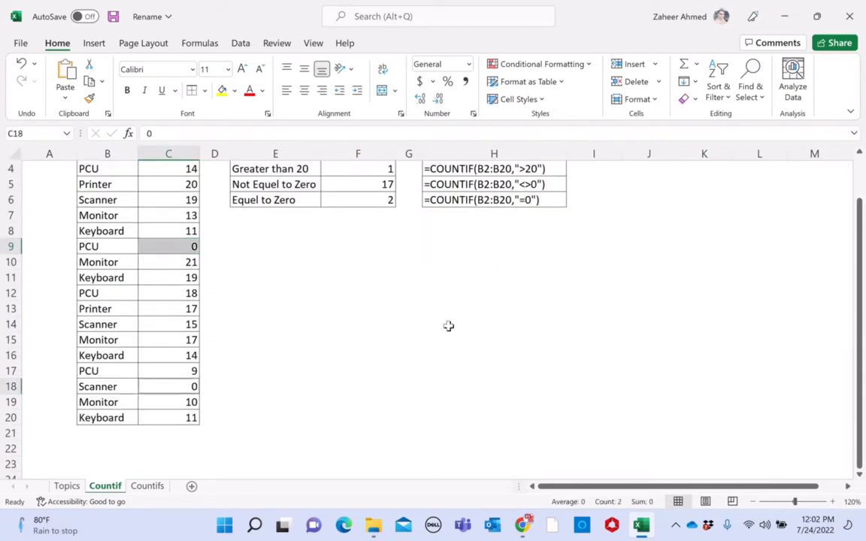
scroll(315, 263, "up", 3)
left_click(272, 216)
left_click(272, 245)
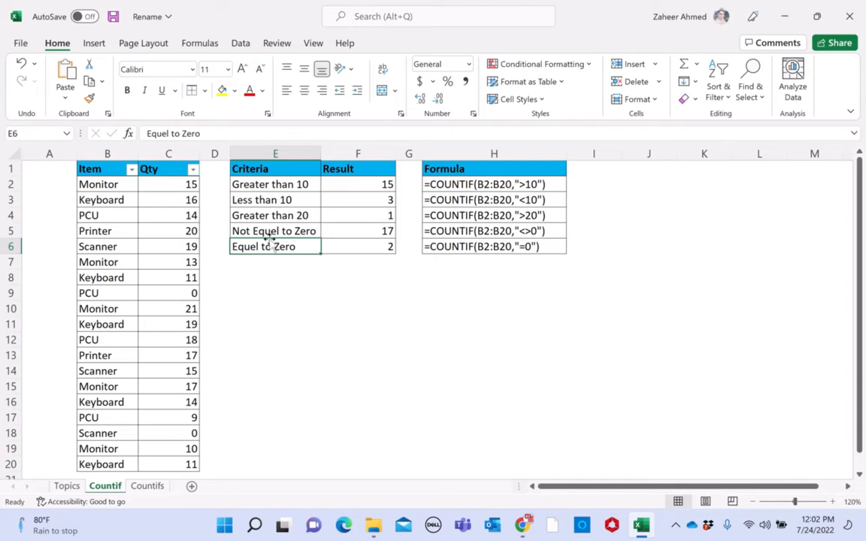
Open the Countifs sheet and review the Item and Regions columns and the first example's criteria, Monitor and North.
left_click(167, 486)
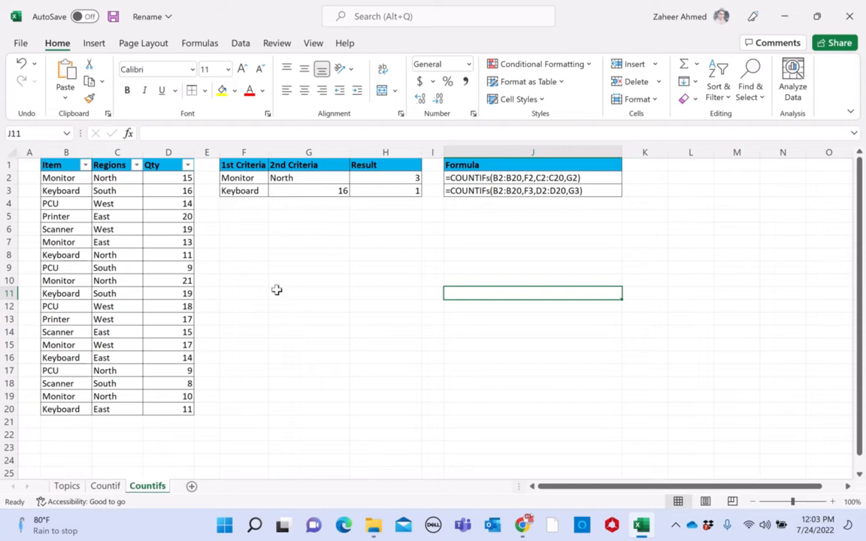
left_click(69, 153)
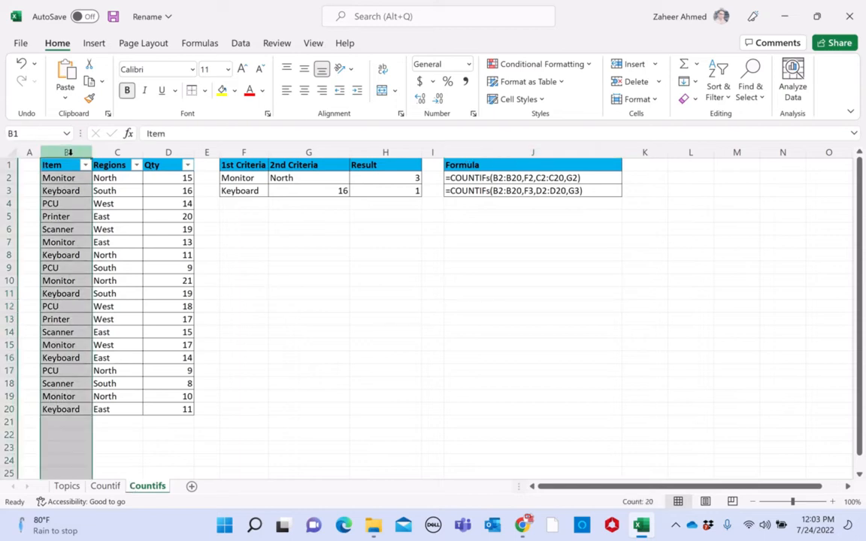
left_click(118, 152)
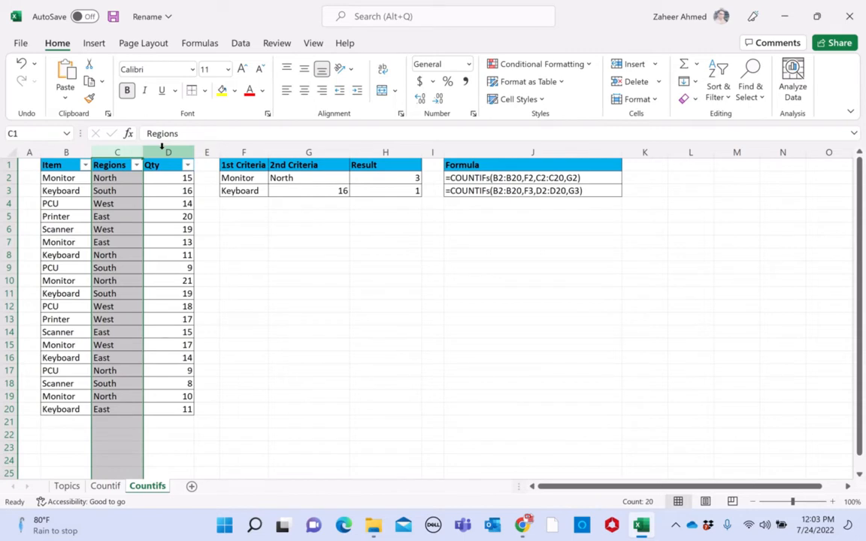
left_click(300, 230)
left_click(239, 166)
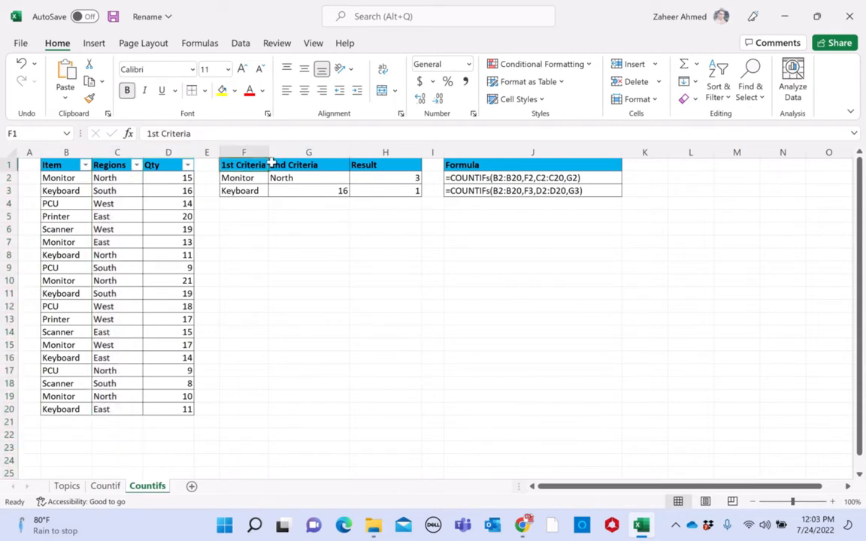
left_click(245, 178)
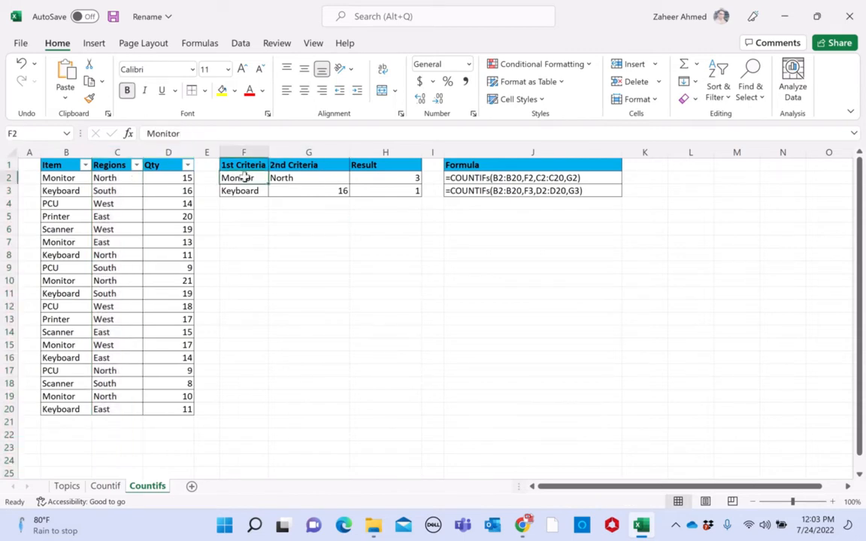
left_click(301, 178)
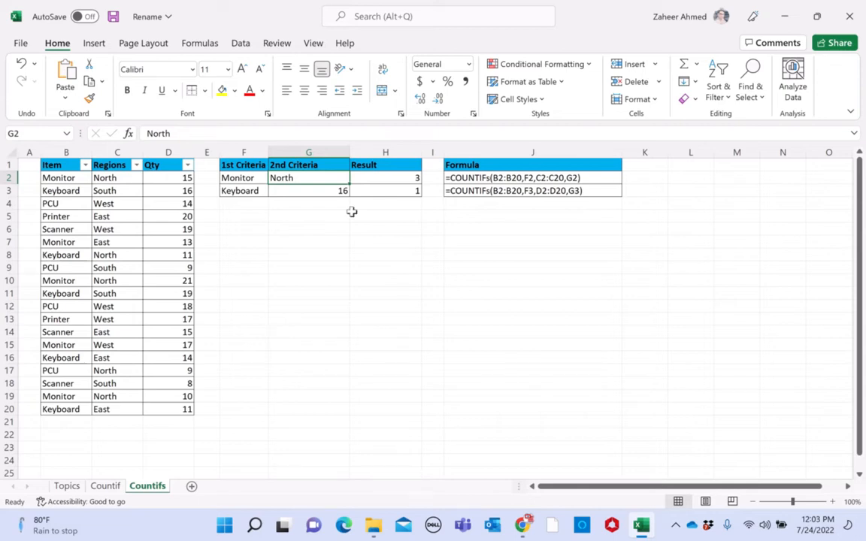
Clear the existing COUNTIFS results from H2:H3.
left_click(384, 182)
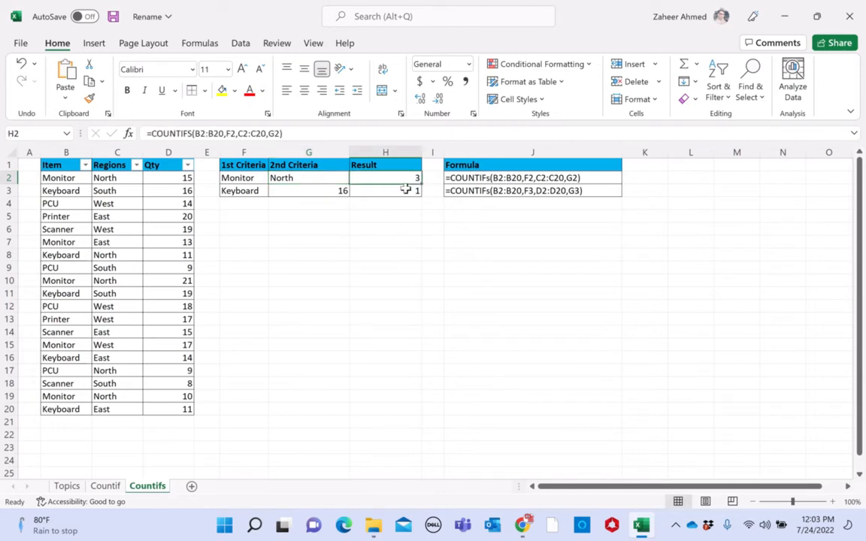
left_click(405, 190, "shift")
key("Delete")
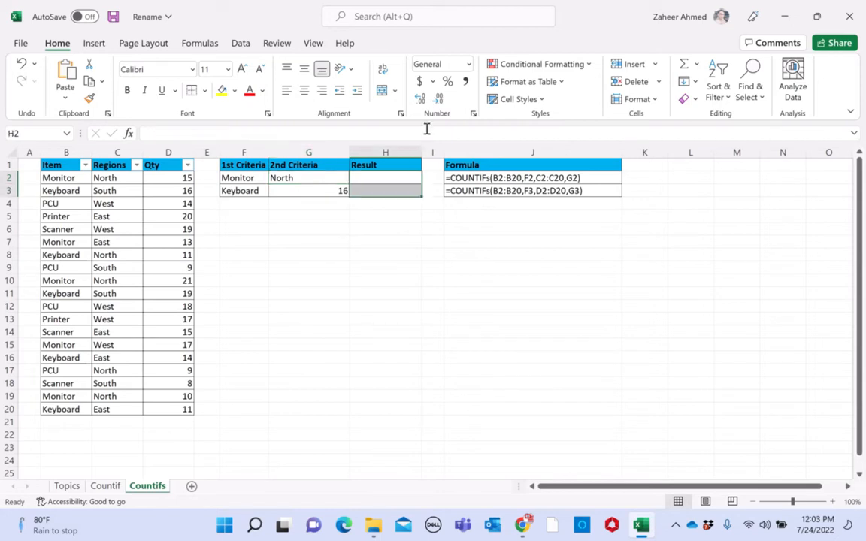
Start a COUNTIFS formula in H2 with the Item range B2:B20 and F2 as its first criterion.
left_click(399, 177)
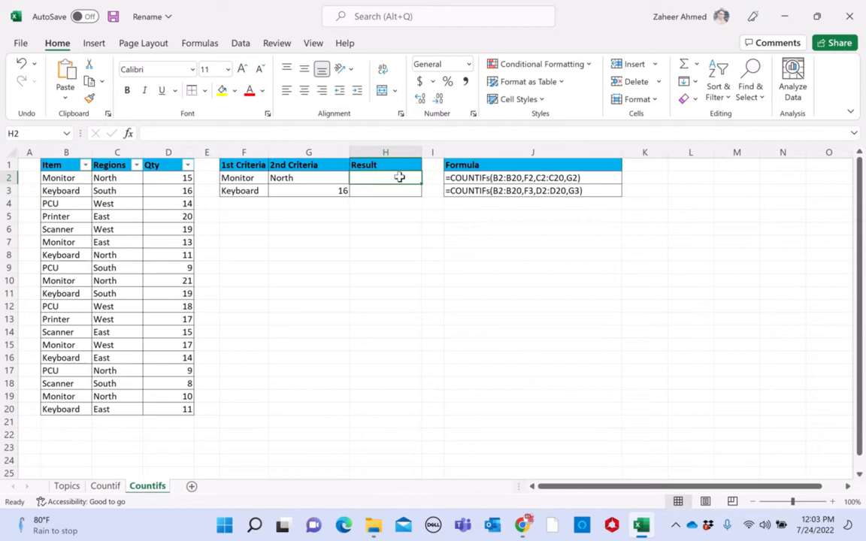
type("=s")
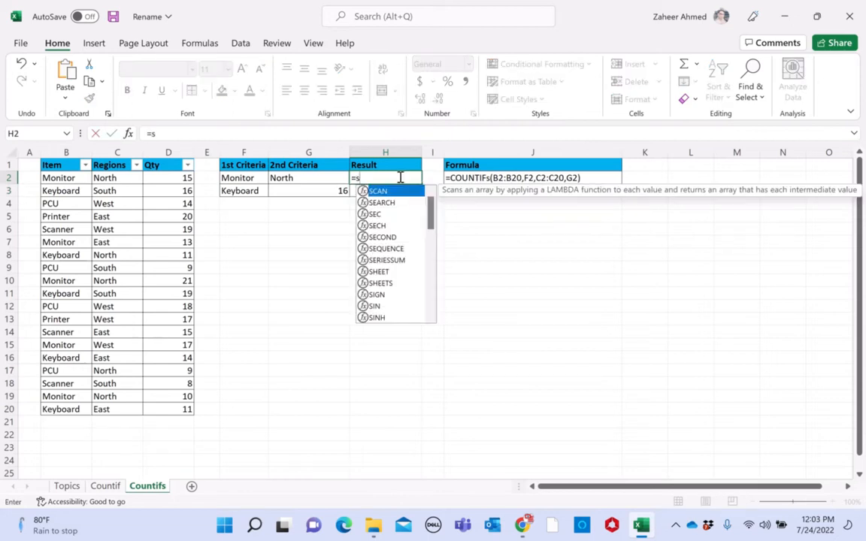
key("BackSpace")
type("coun")
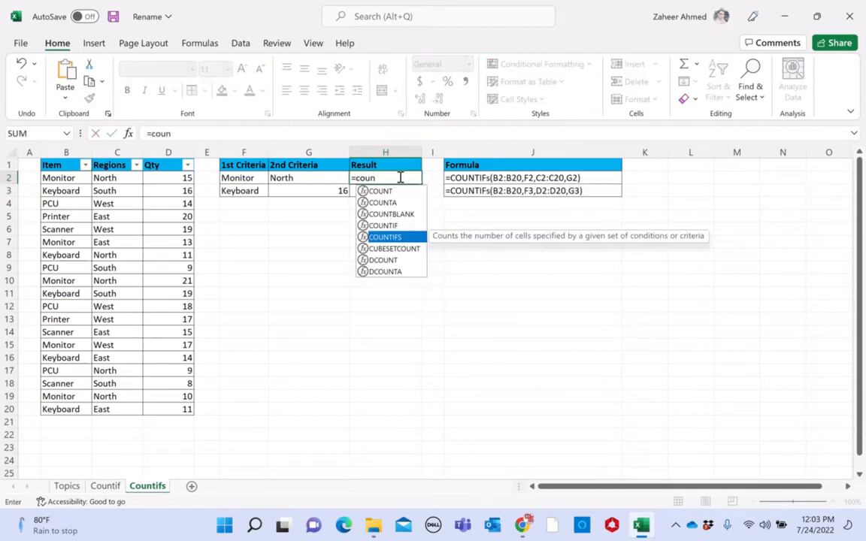
key("Tab")
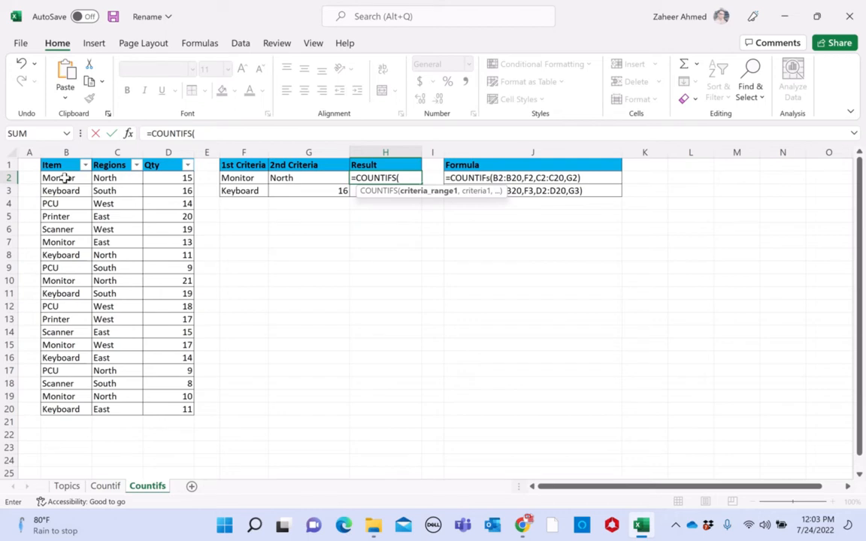
left_click_drag(67, 177, 77, 407)
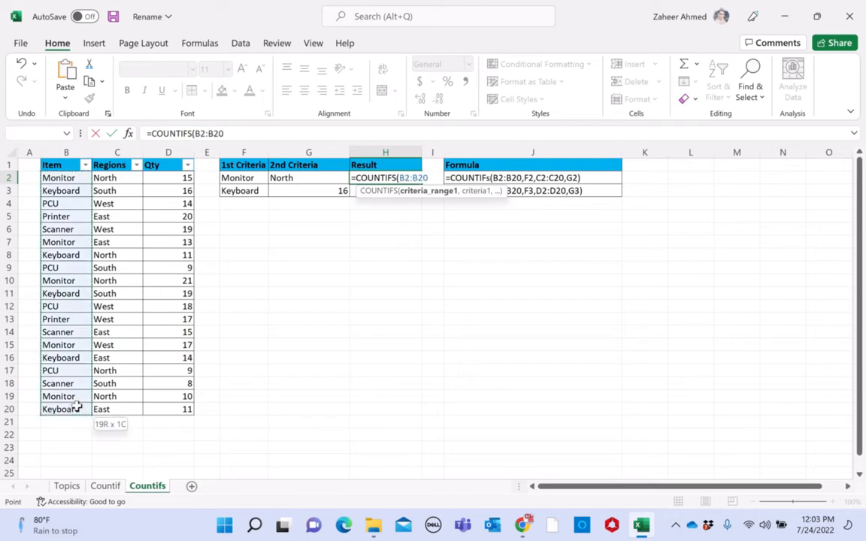
type(",l")
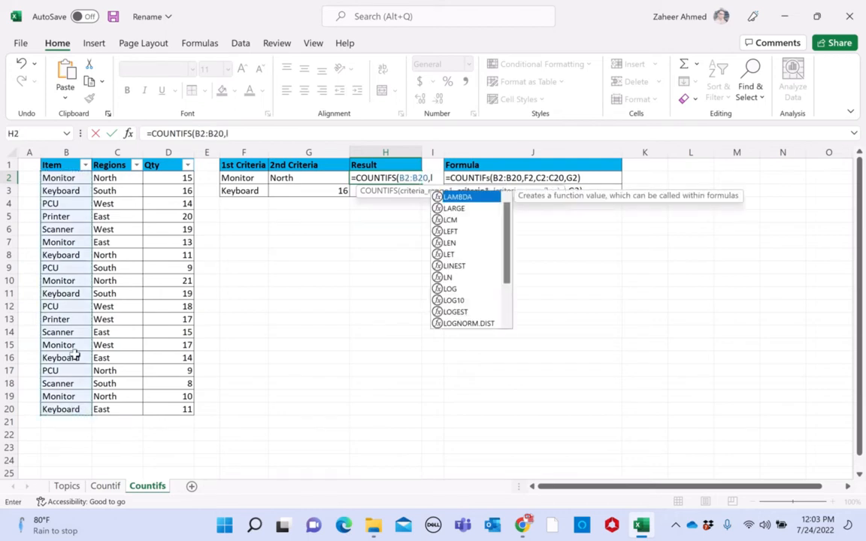
key("BackSpace")
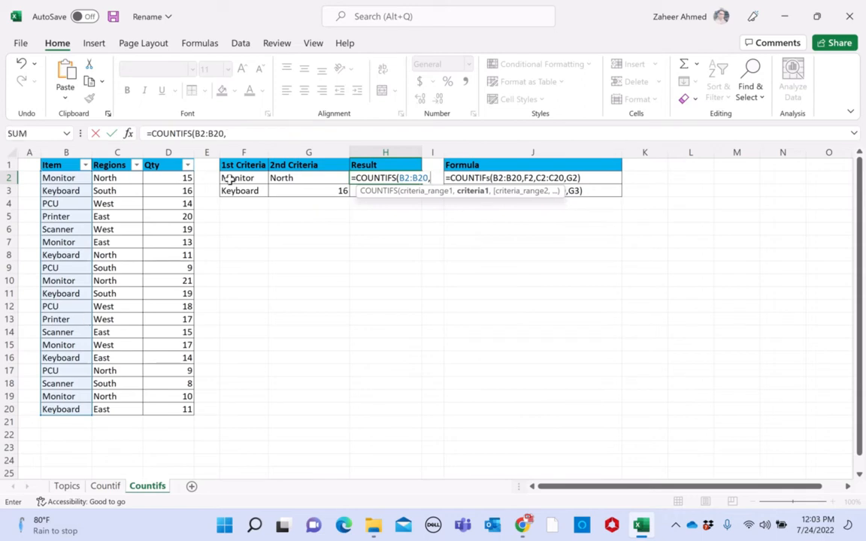
left_click(233, 178)
type(",")
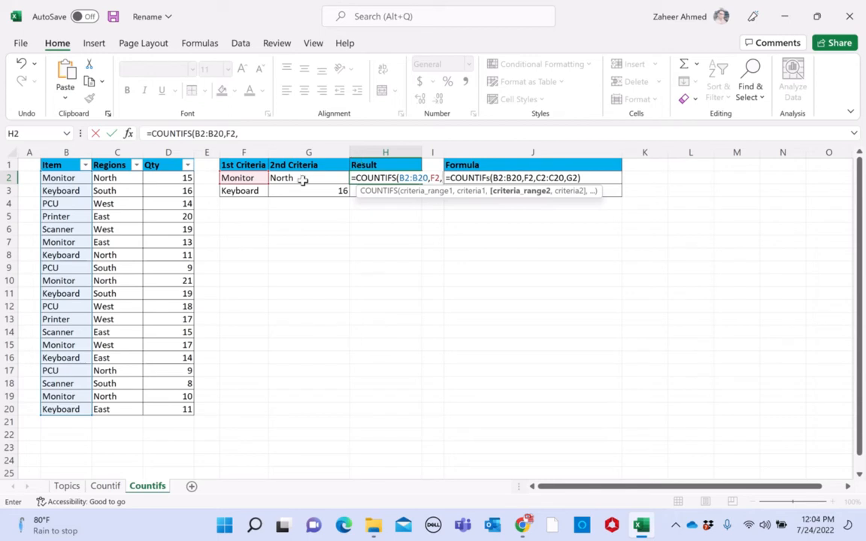
Complete the H2 formula with the Regions range C2:C20 and G2 as the second criterion, giving =COUNTIFS(B2:B20,F2,C2:C20,G2).
left_click_drag(113, 178, 103, 415)
type(",")
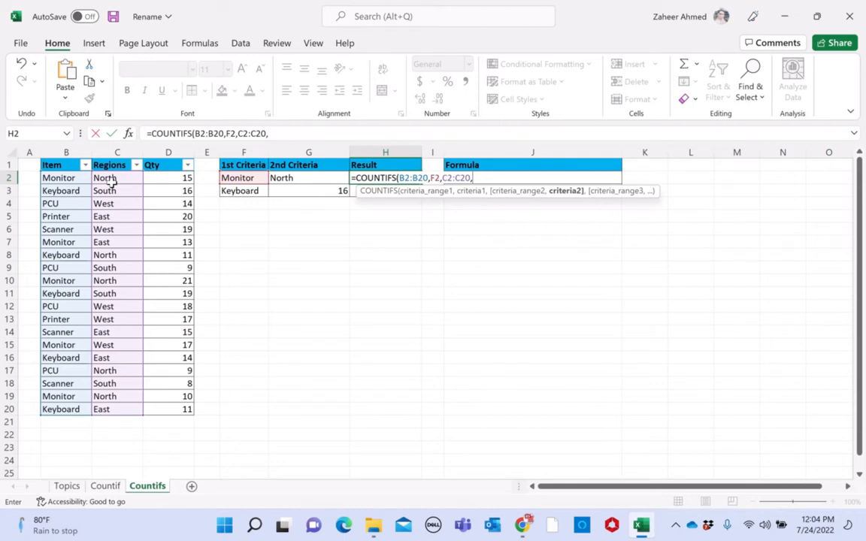
left_click(293, 179)
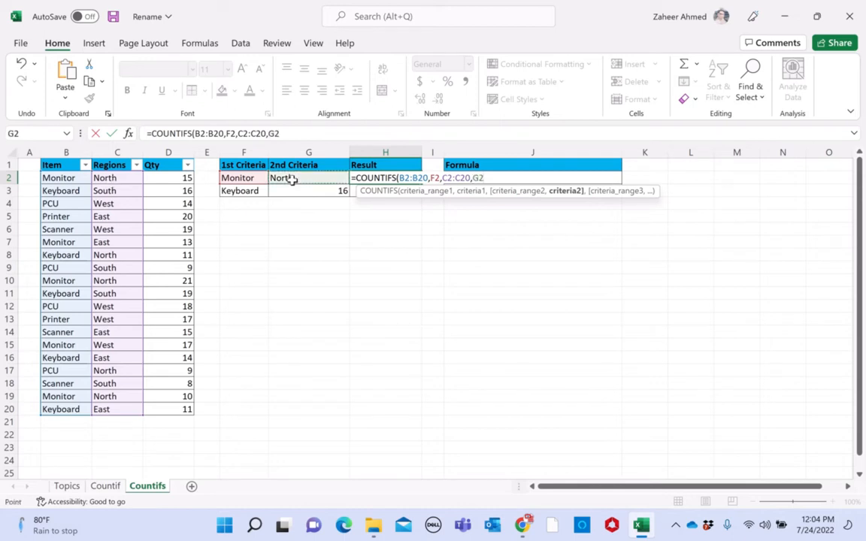
key("Return")
key("Tab")
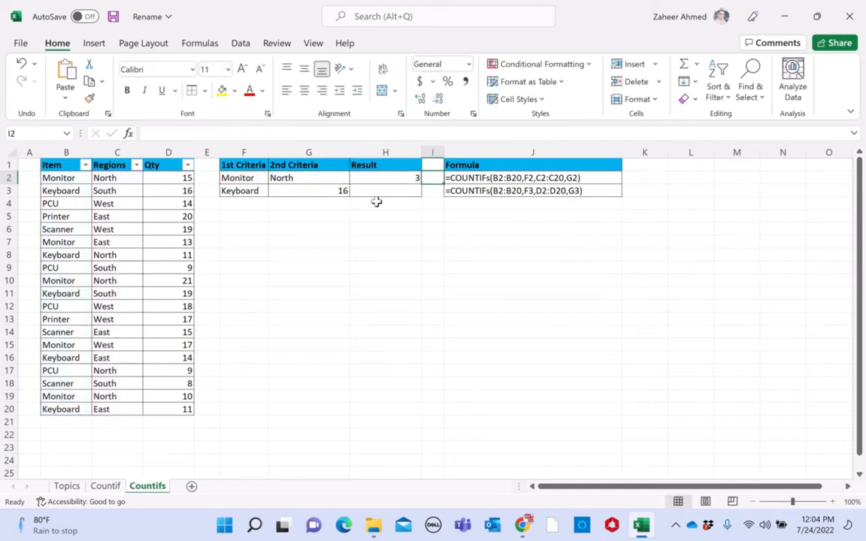
Filter the table to Monitor in the Item column and North in the Regions column.
left_click(266, 178)
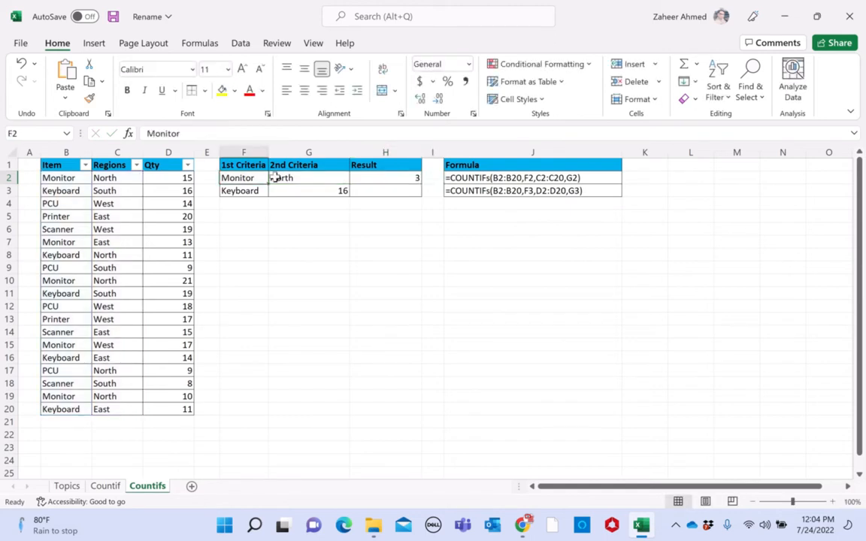
left_click(85, 165)
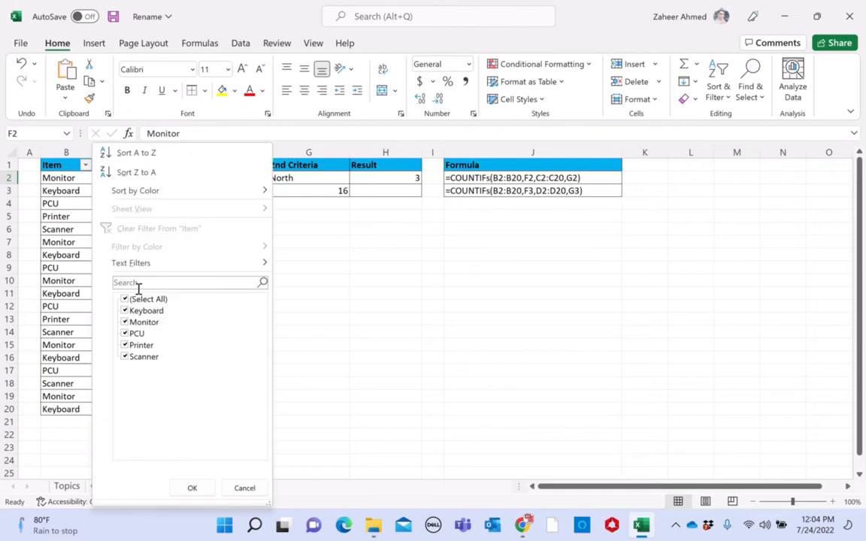
left_click(140, 298)
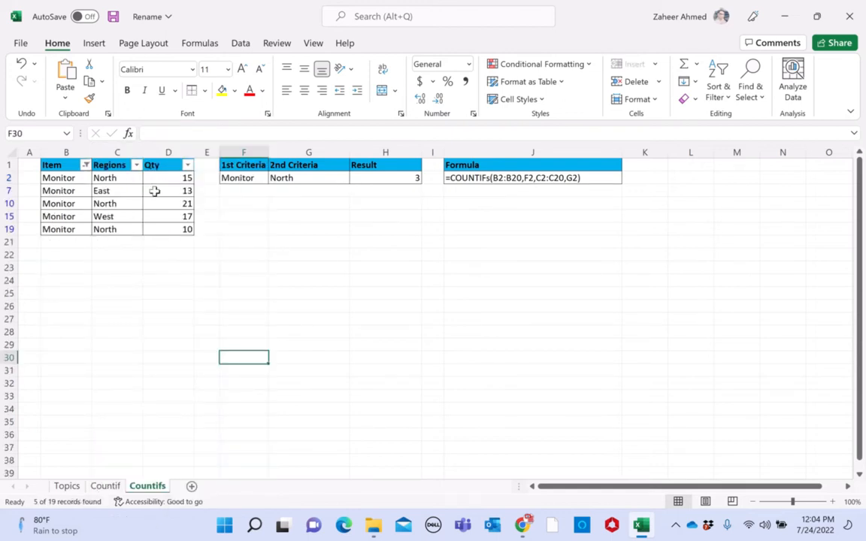
left_click(136, 165)
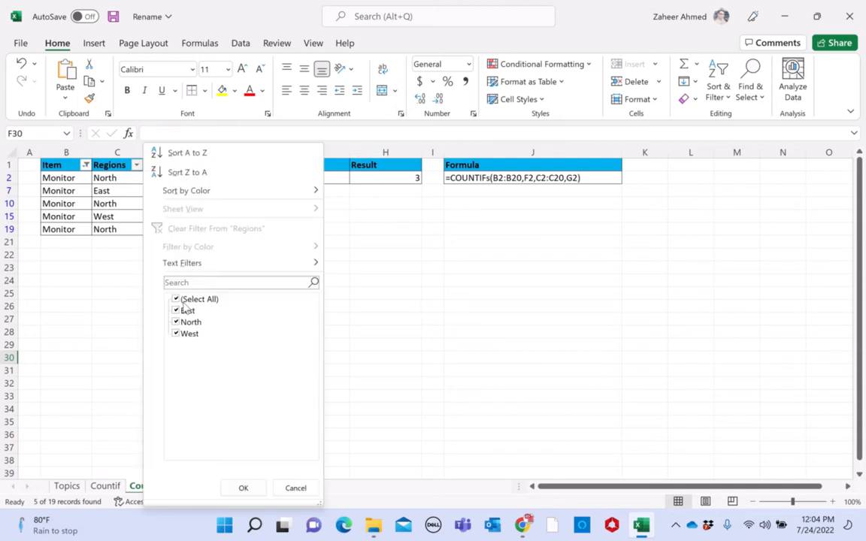
left_click(178, 299)
left_click(191, 322)
left_click(240, 487)
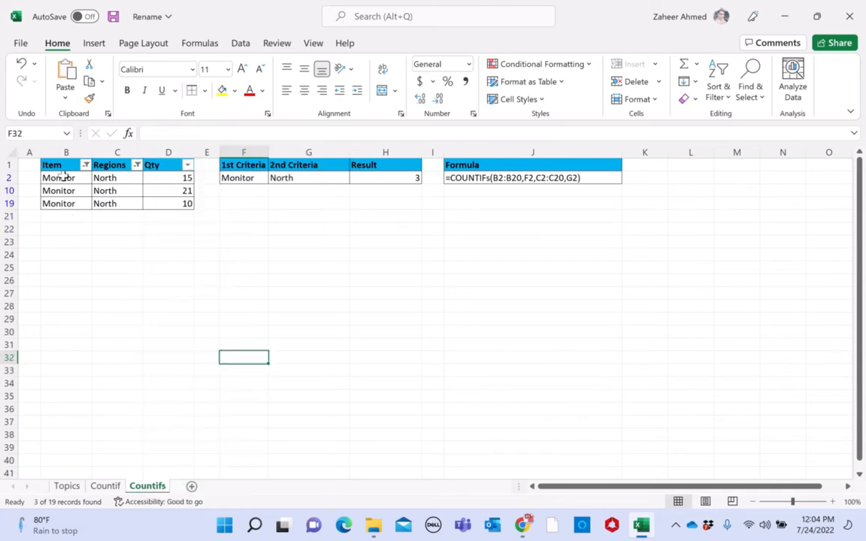
Check the filtered North rows in the Regions column against the COUNTIFS result in H2.
left_click_drag(105, 178, 119, 206)
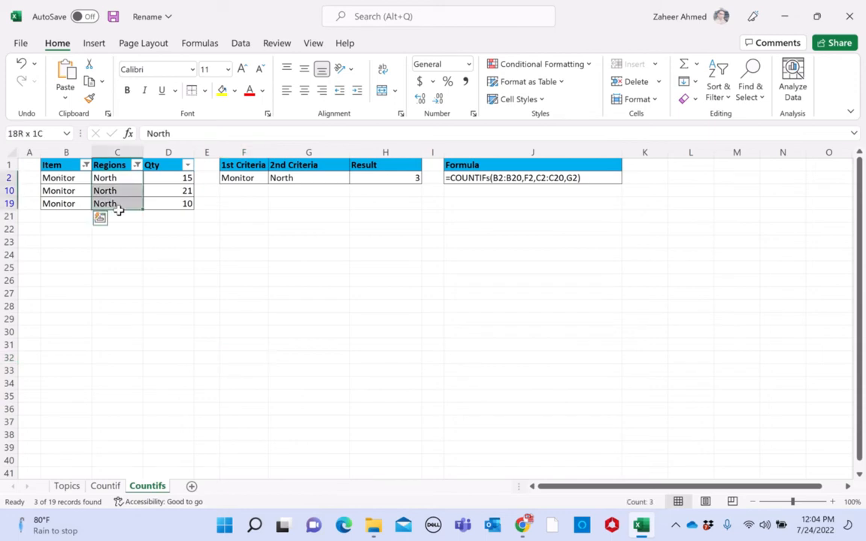
left_click(122, 213, "shift")
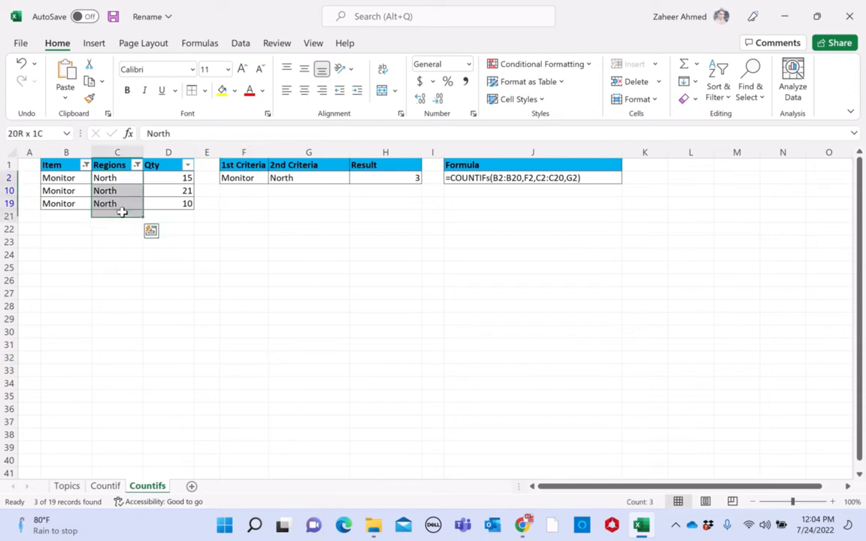
left_click_drag(122, 213, 117, 191)
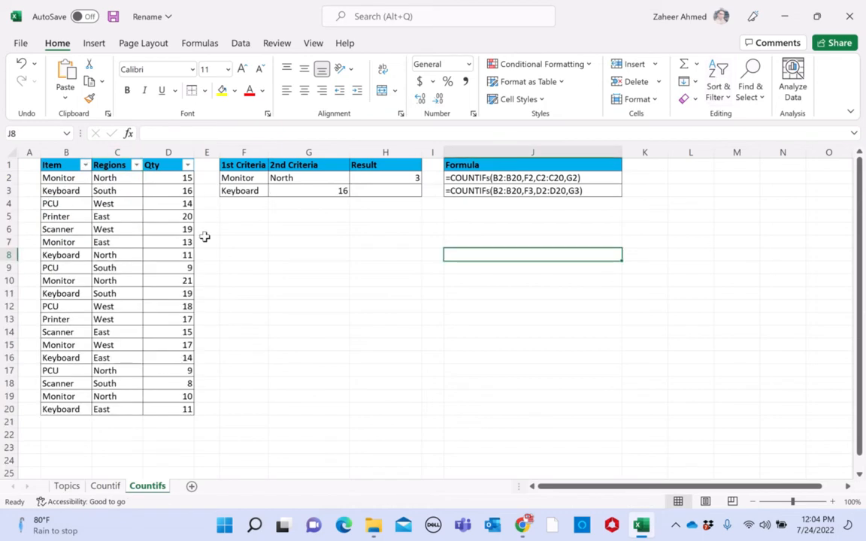
Review the second example's criteria, Keyboard and 16, along with the Qty values in D2:D20.
left_click(305, 227)
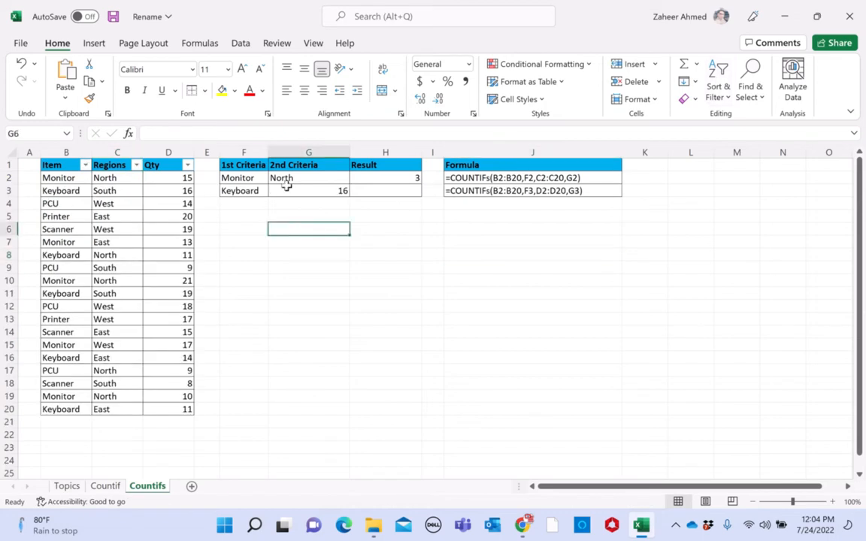
left_click(251, 193)
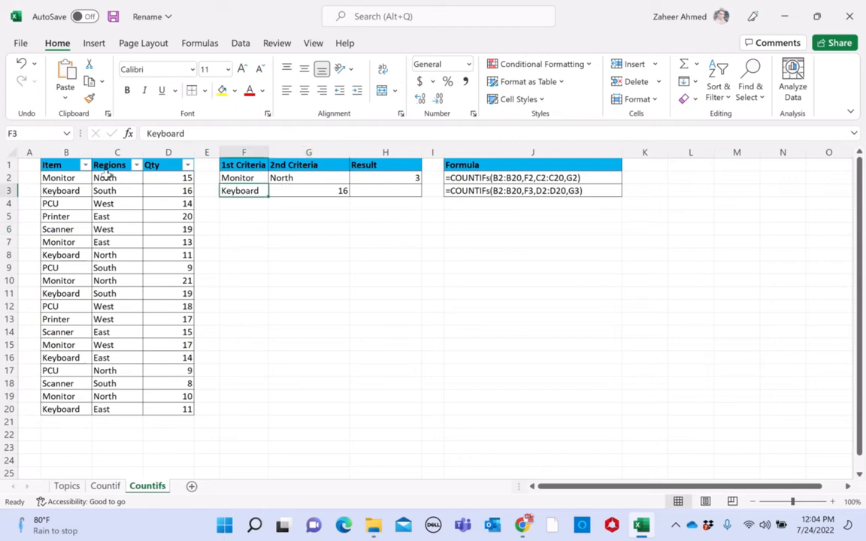
key("Right")
left_click(178, 180)
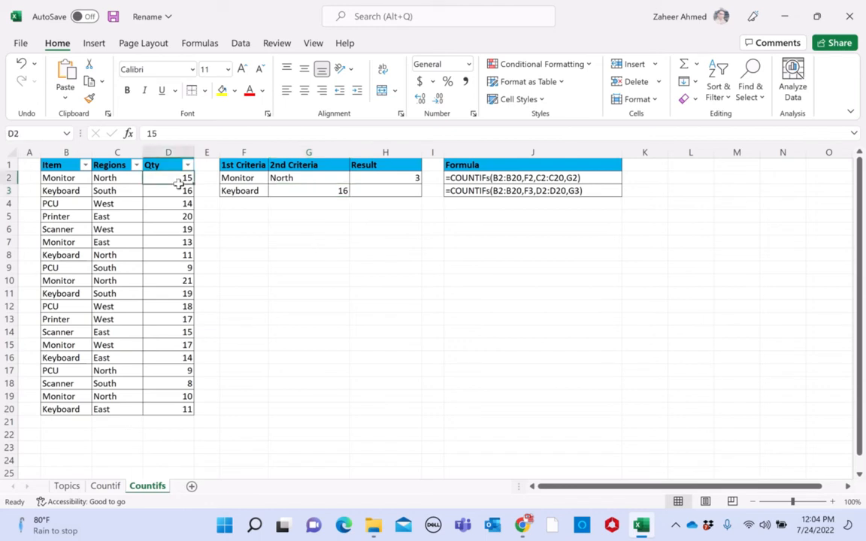
key("ctrl+shift+Down")
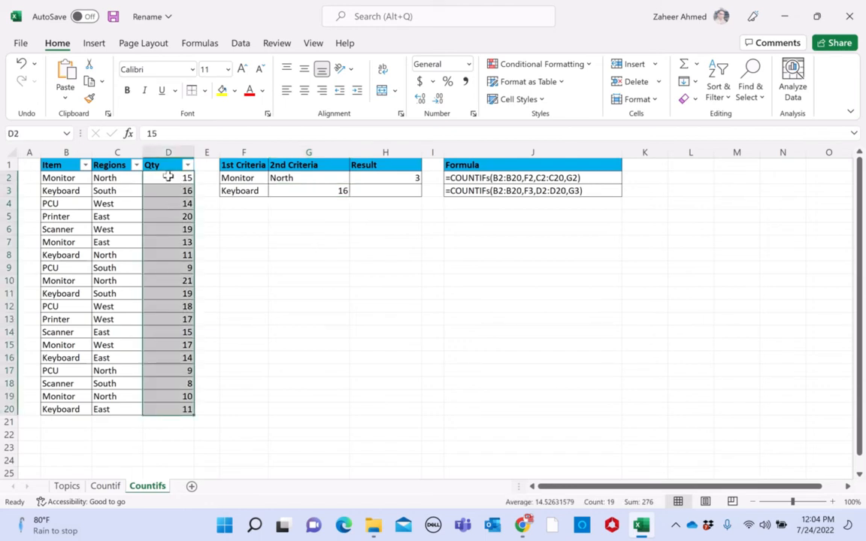
Start a COUNTIFS formula in H3 with the Item range B2:B20 and F3 as the first criterion.
left_click(399, 193)
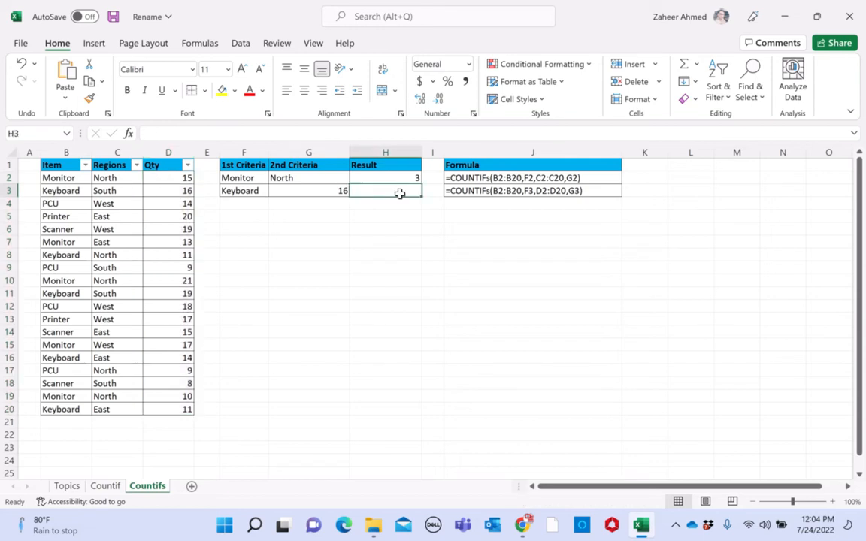
type("=")
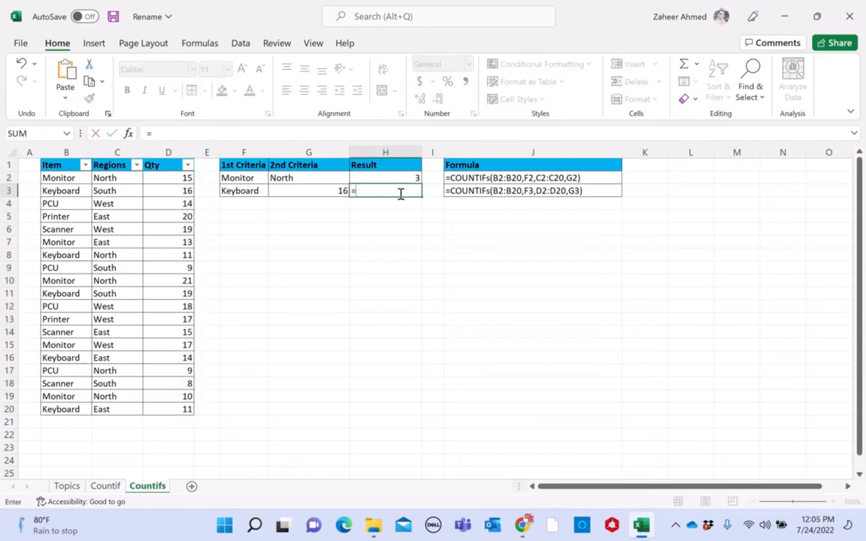
type("count")
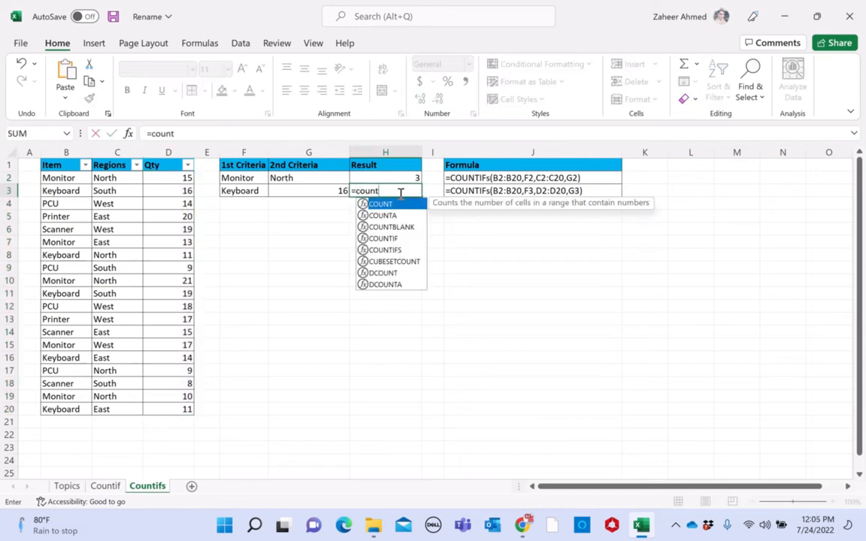
key("Down")
key("Down")
key("Down")
key("Down")
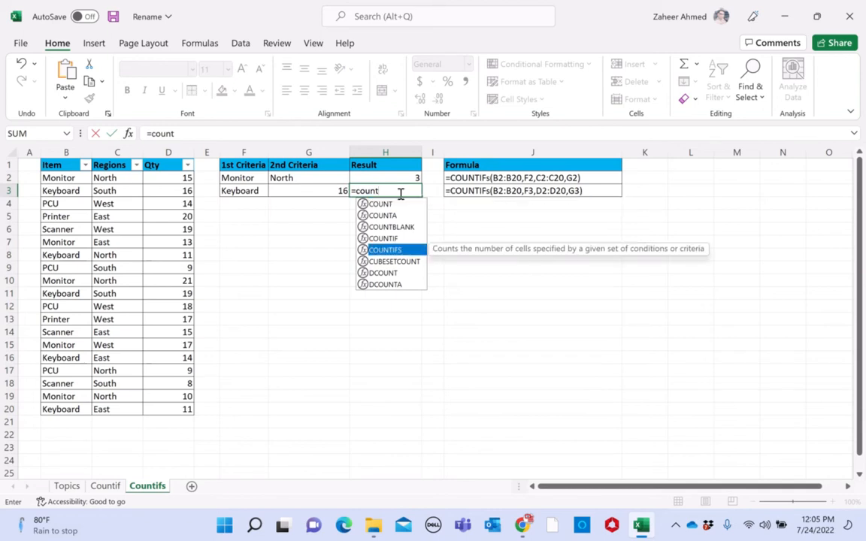
key("Tab")
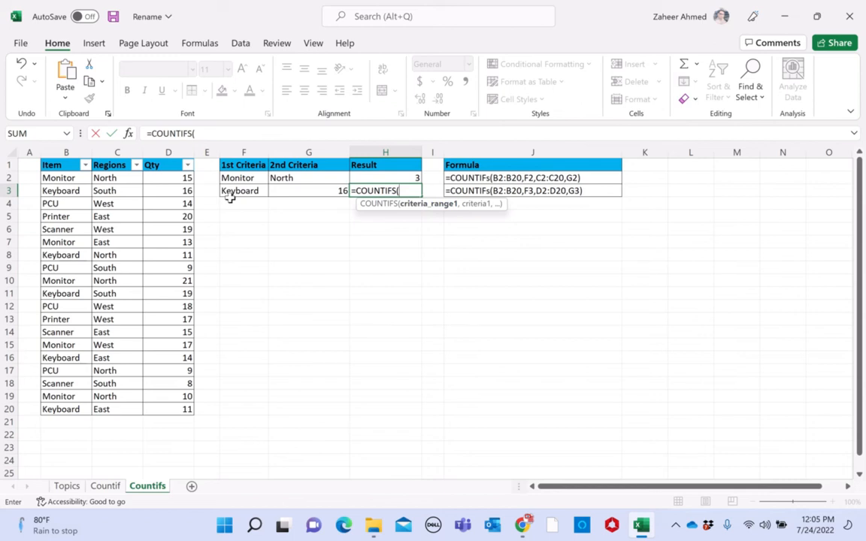
left_click_drag(55, 179, 54, 409)
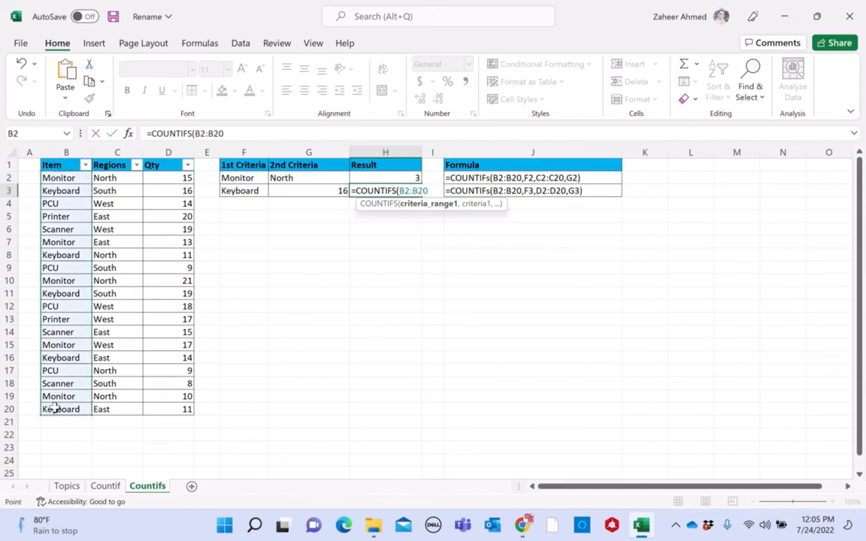
type(",")
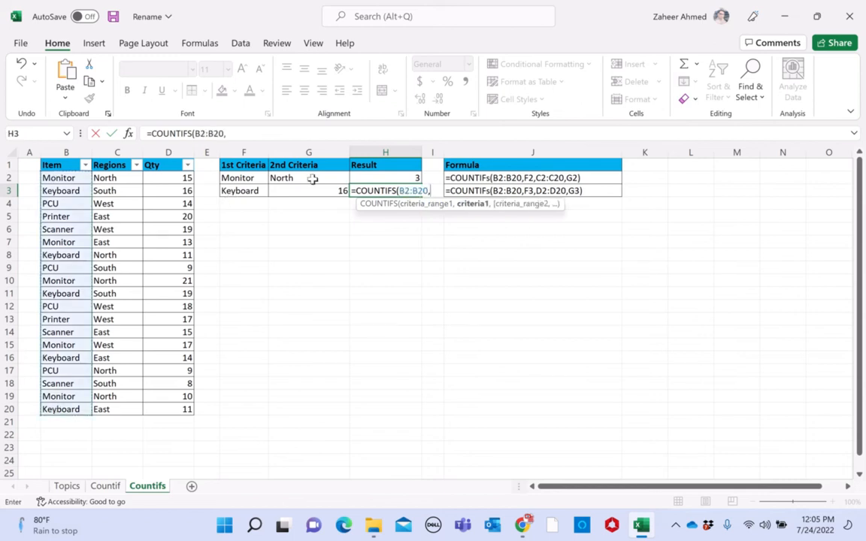
left_click(248, 190)
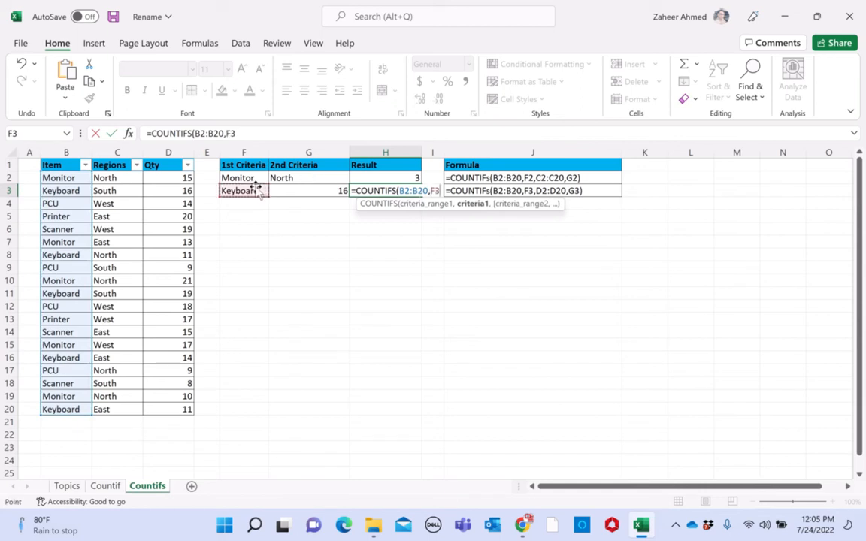
type(",")
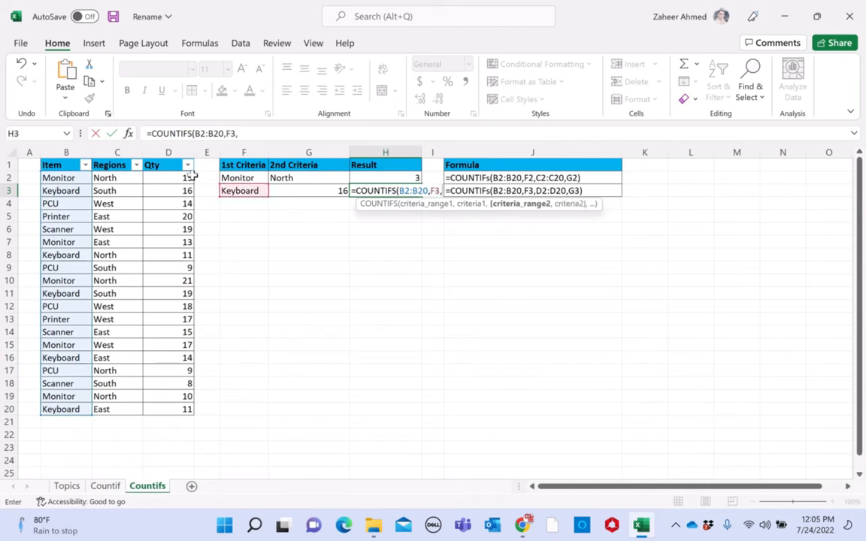
Complete the H3 formula with the Qty range D2:D20 and G3 as the second criterion, giving =COUNTIFS(B2:B20,F3,D2:D20,G3).
left_click_drag(192, 176, 181, 404)
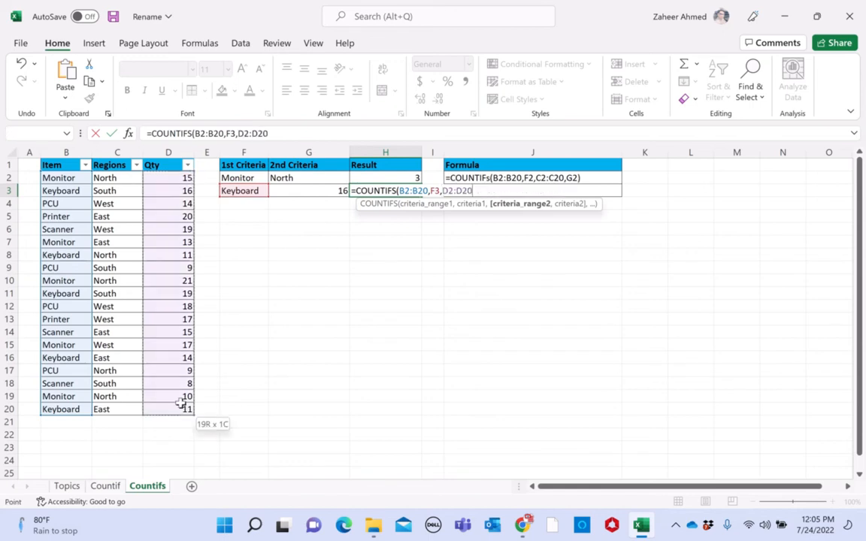
type(",")
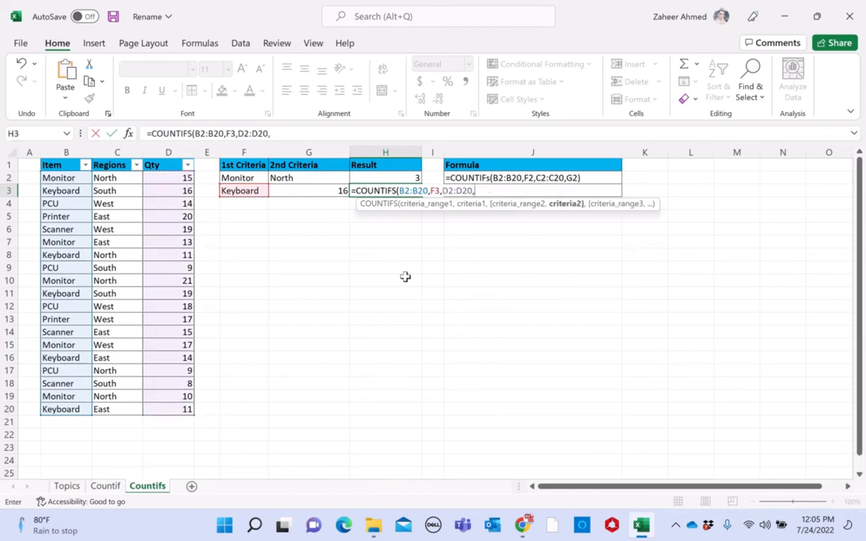
left_click(338, 190)
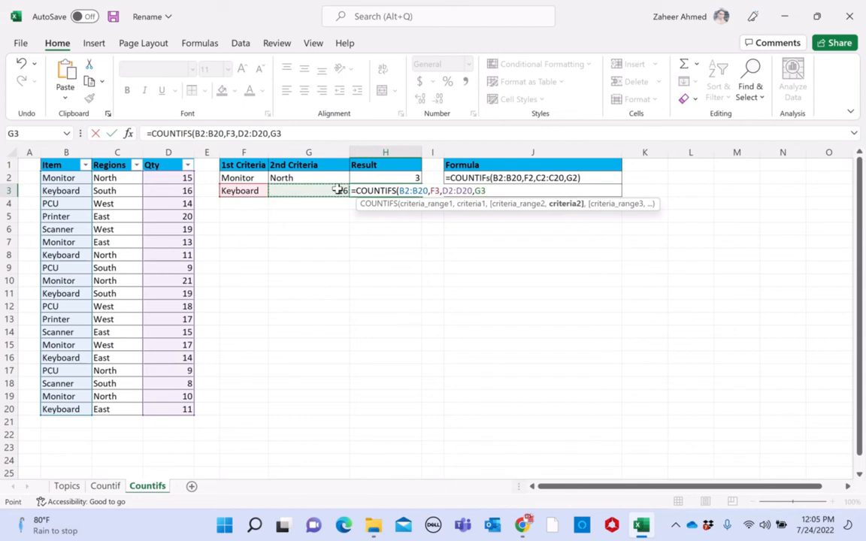
key("Tab")
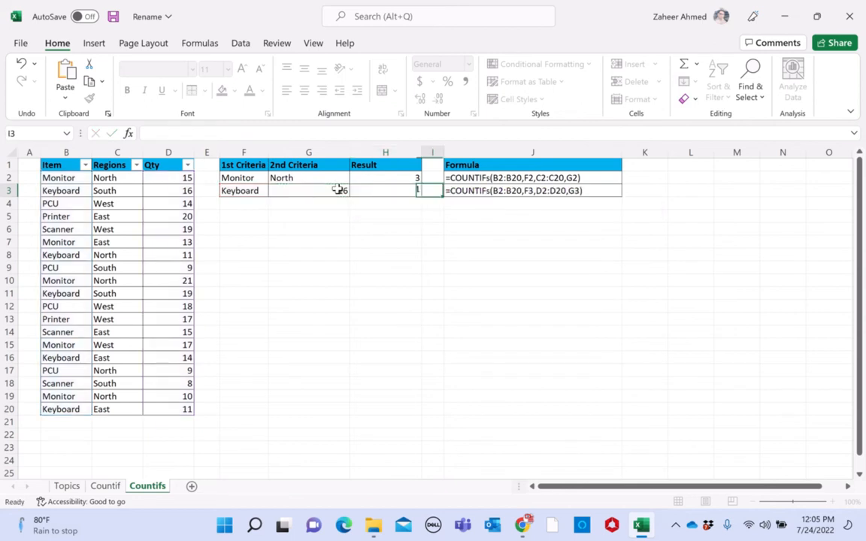
Filter the table to Keyboard in the Item column and 16 in the Qty column to check the H3 result.
left_click(240, 193)
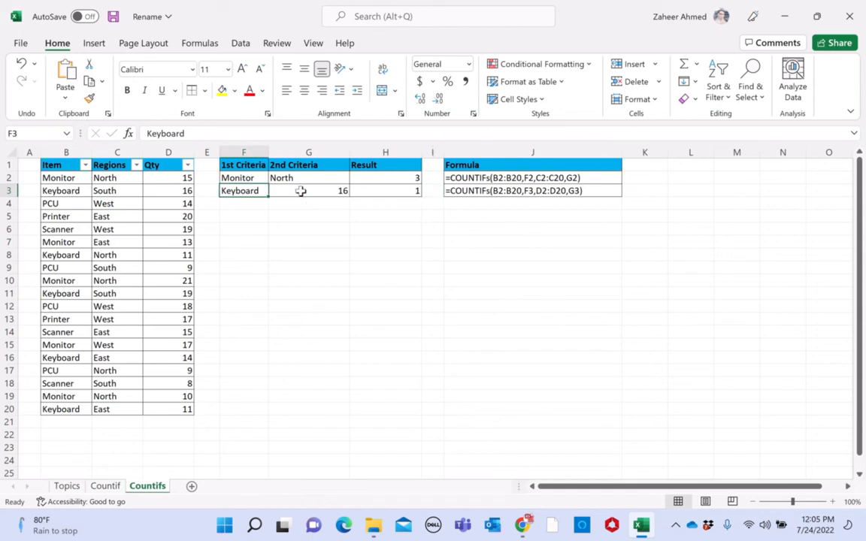
left_click(308, 192)
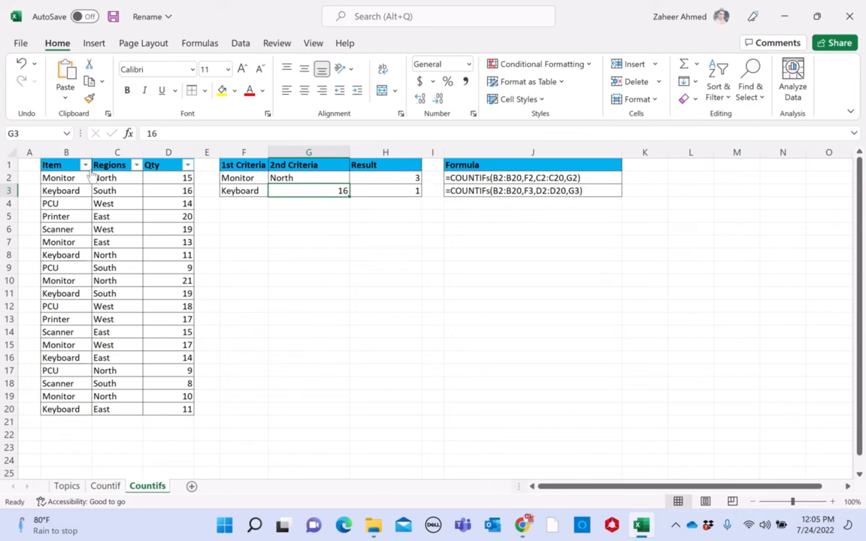
left_click(85, 164)
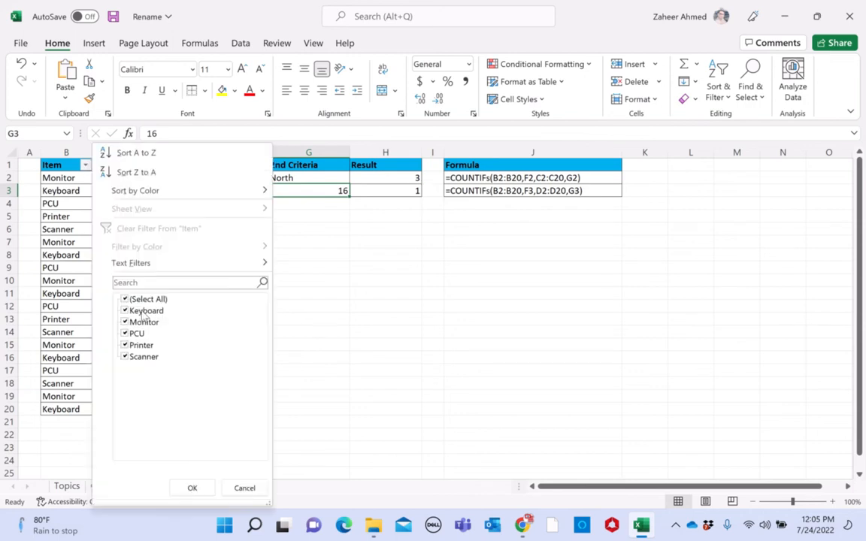
left_click(145, 299)
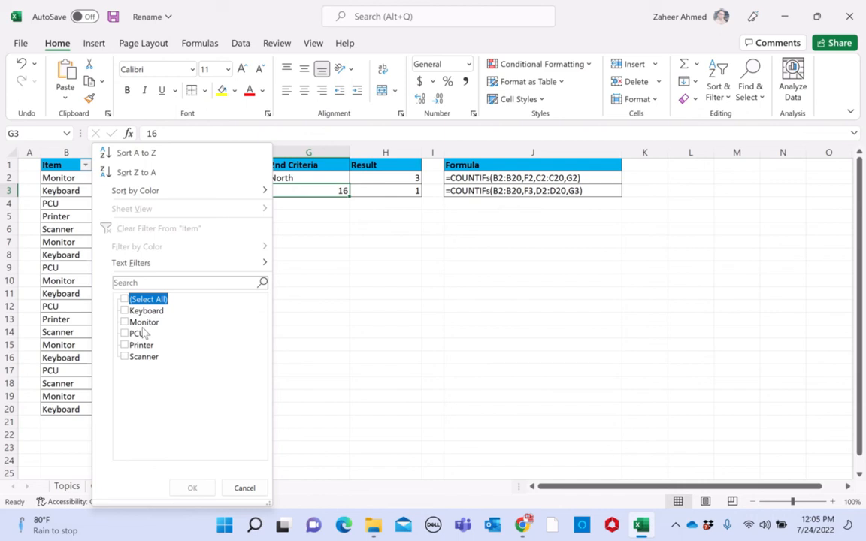
left_click(143, 311)
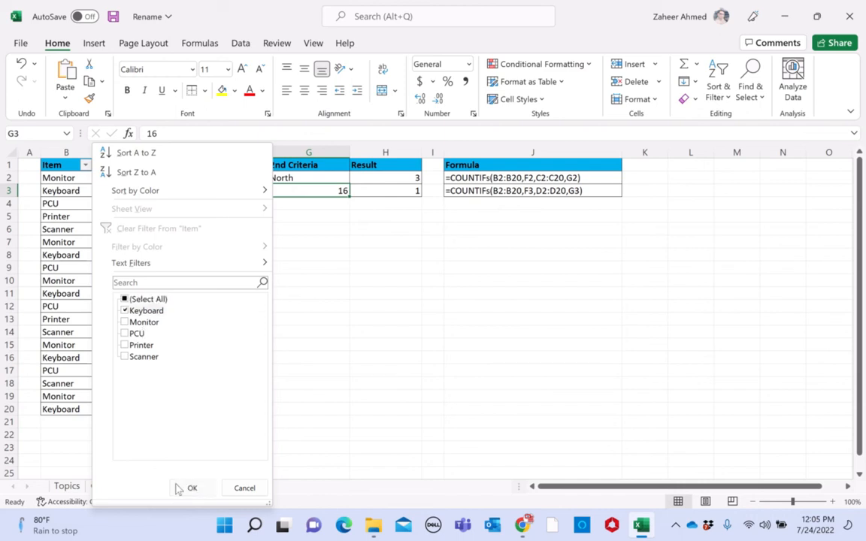
left_click(182, 489)
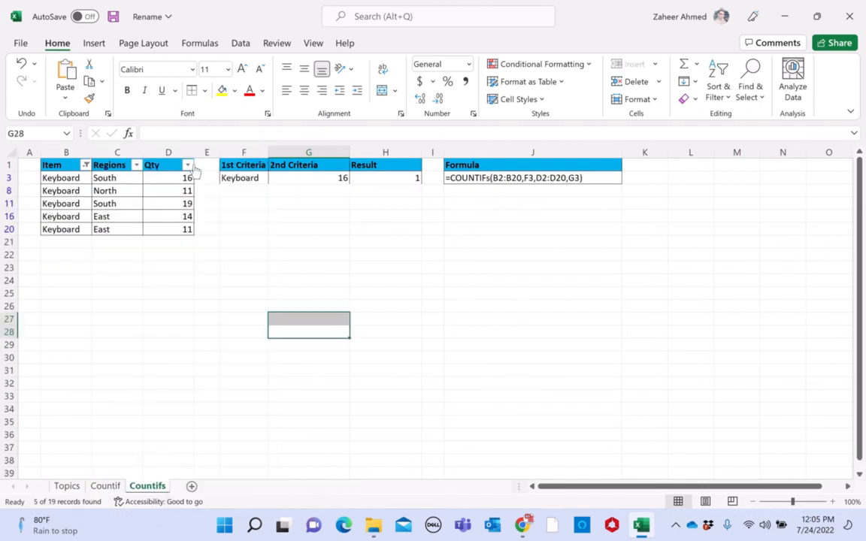
left_click(188, 166)
left_click(34, 333)
left_click(102, 488)
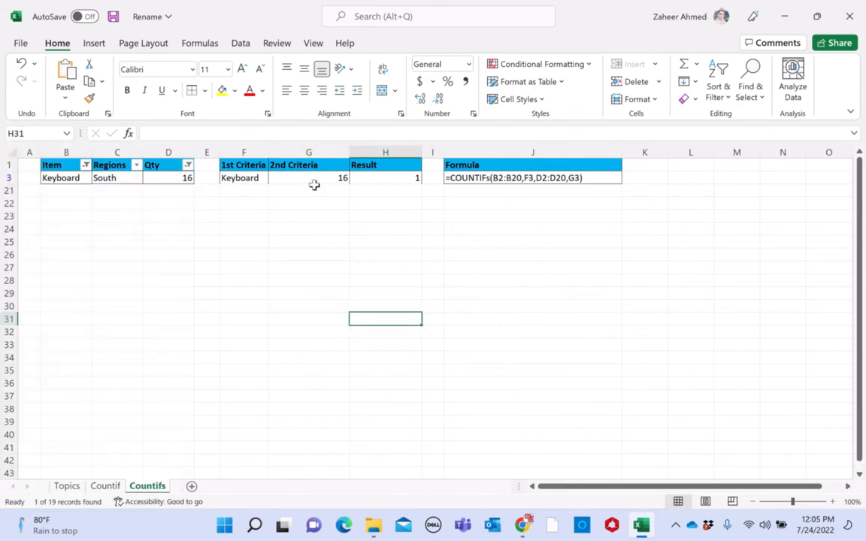
left_click_drag(60, 179, 180, 178)
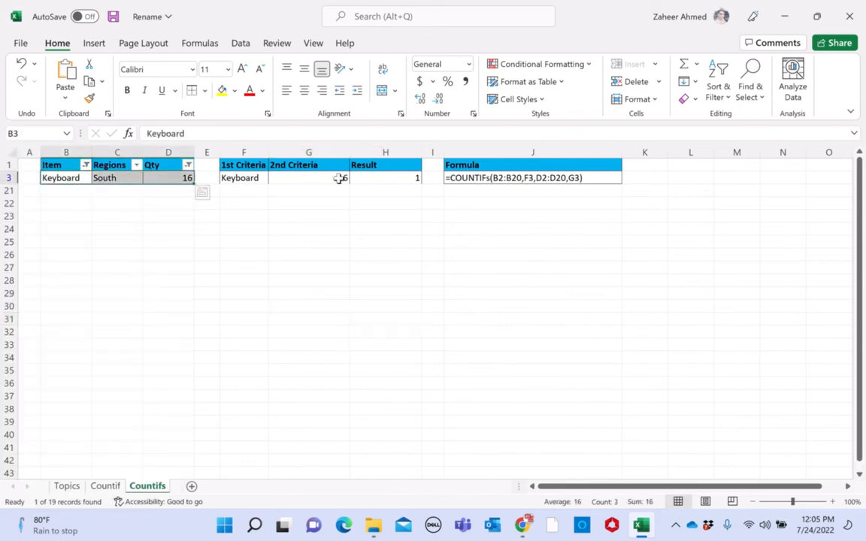
Clear the Item and Qty filters to show all table rows, and save the workbook.
left_click(168, 165)
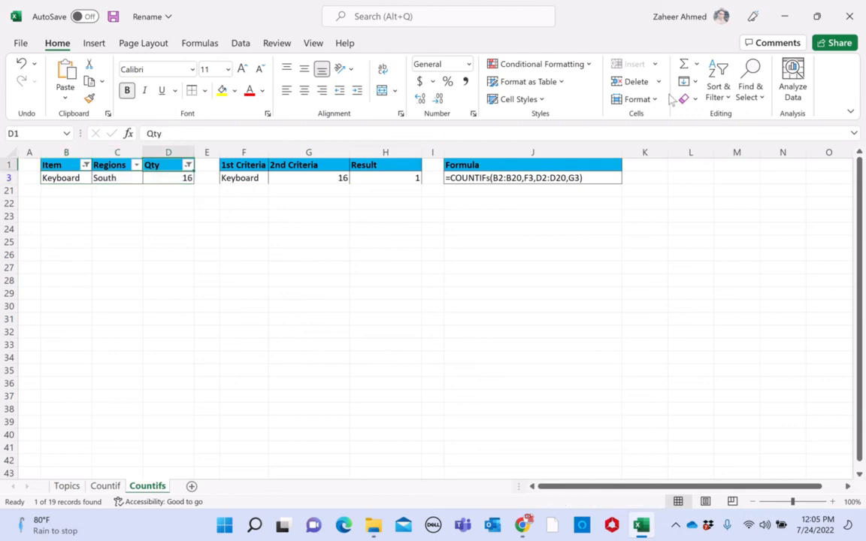
left_click(406, 252)
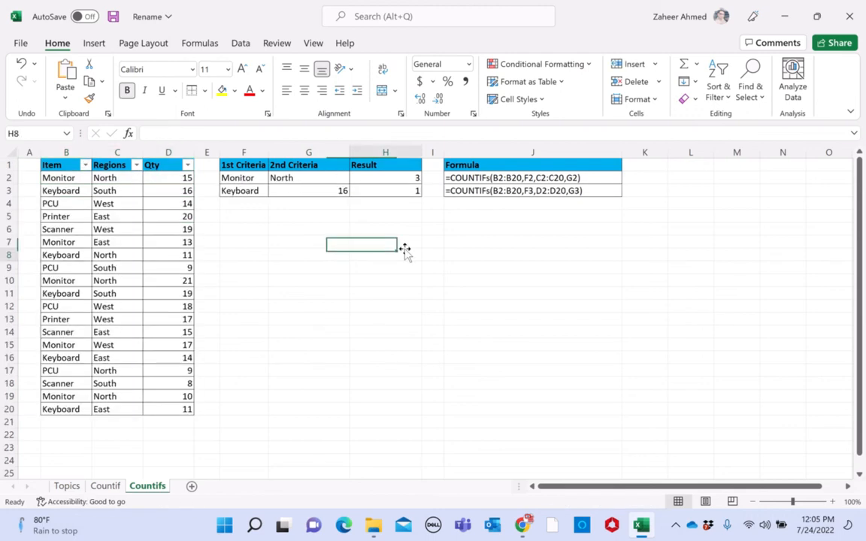
left_click(260, 227)
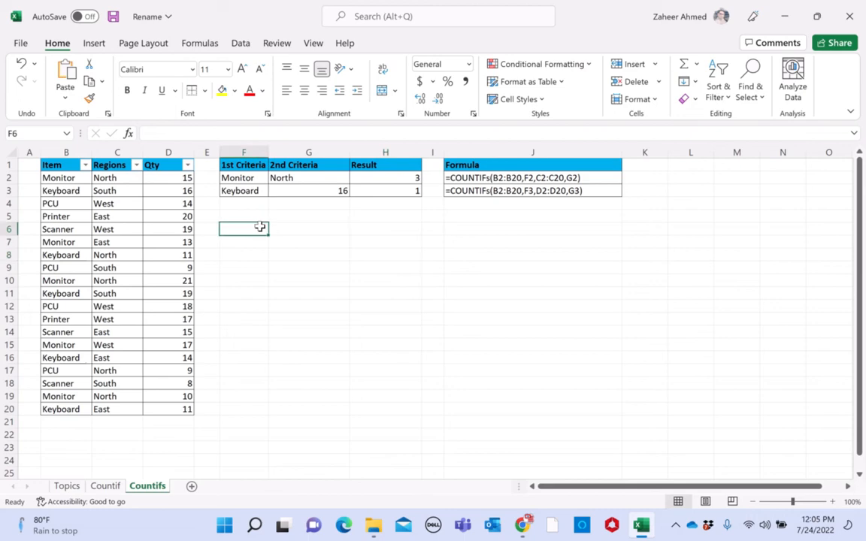
key("ctrl+s")
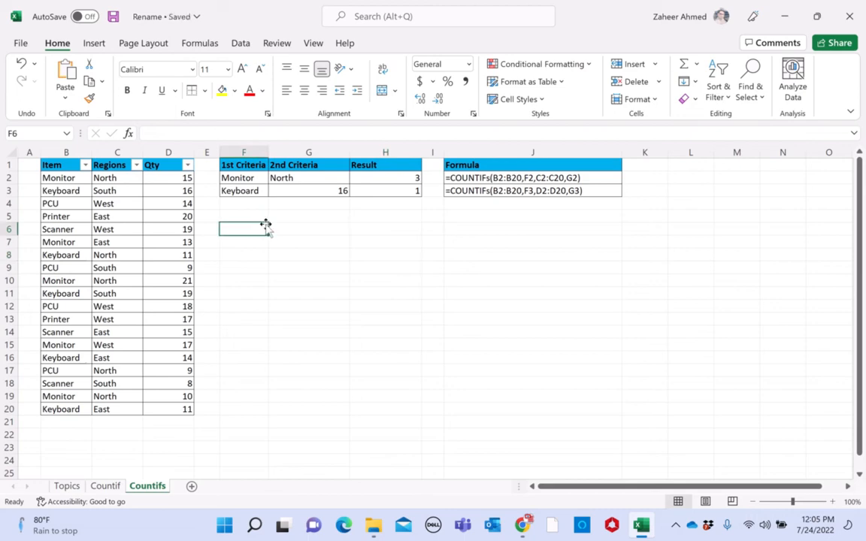